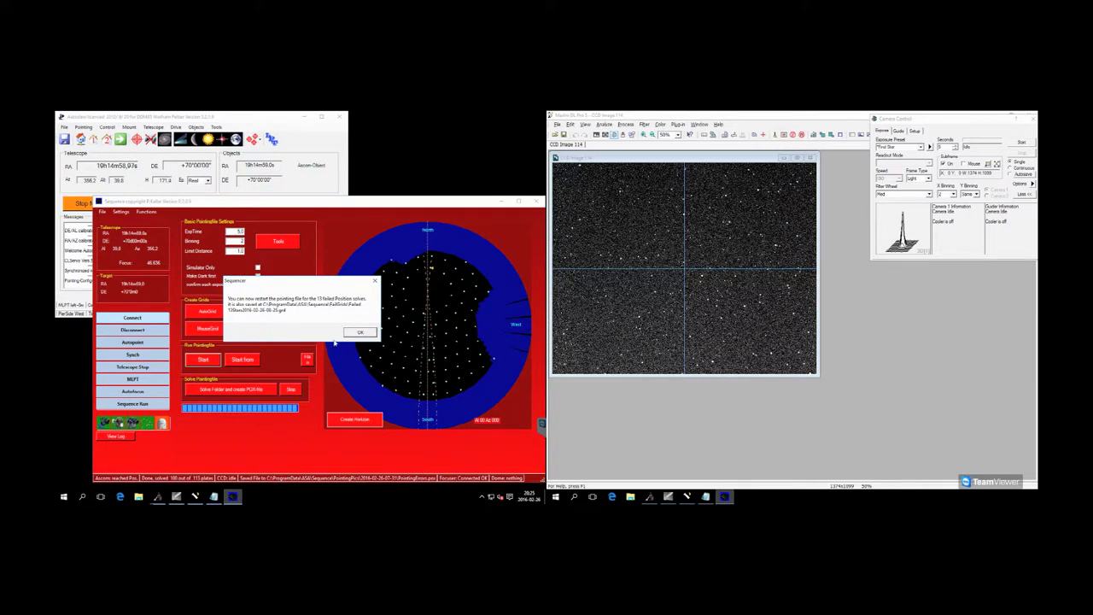
Dismiss the notice about the failed position solves and bring up the checklist notes at the autopoint file line
left_click(359, 333)
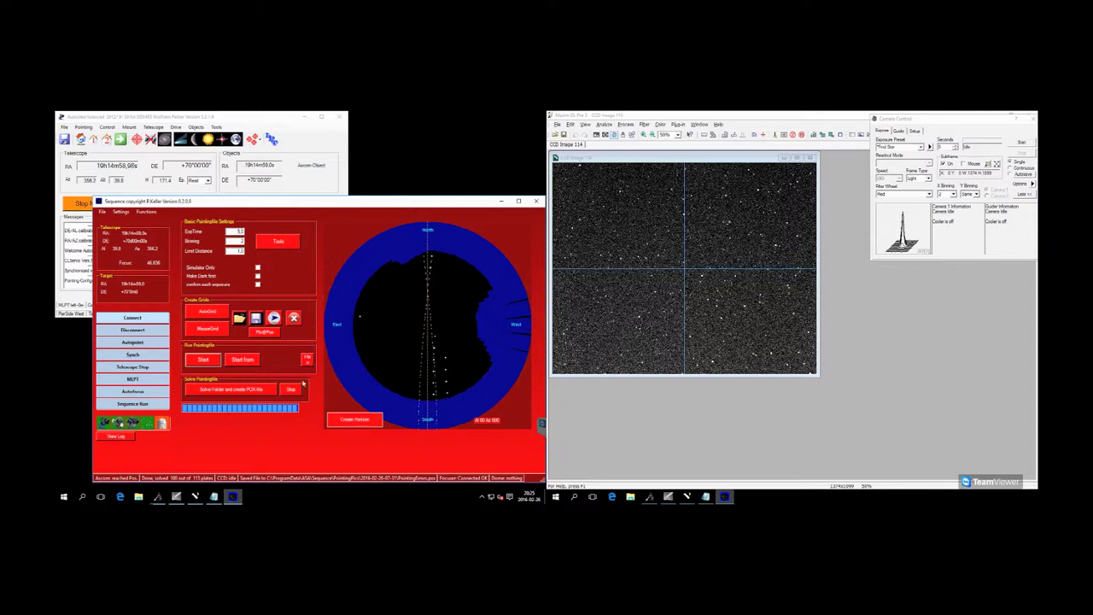
left_click(215, 496)
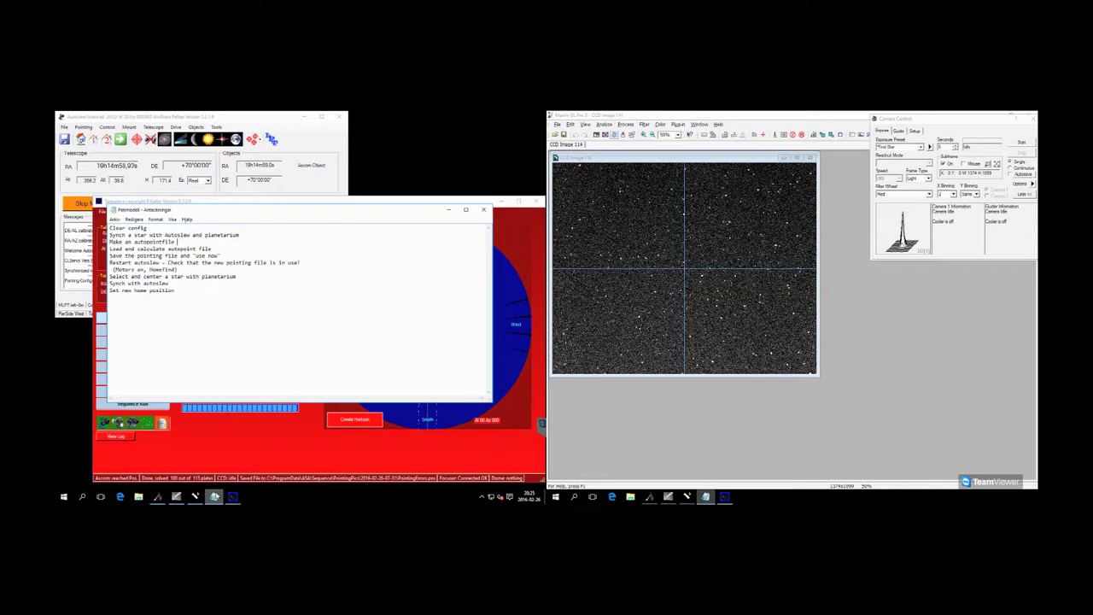
left_click(251, 243)
left_click(215, 116)
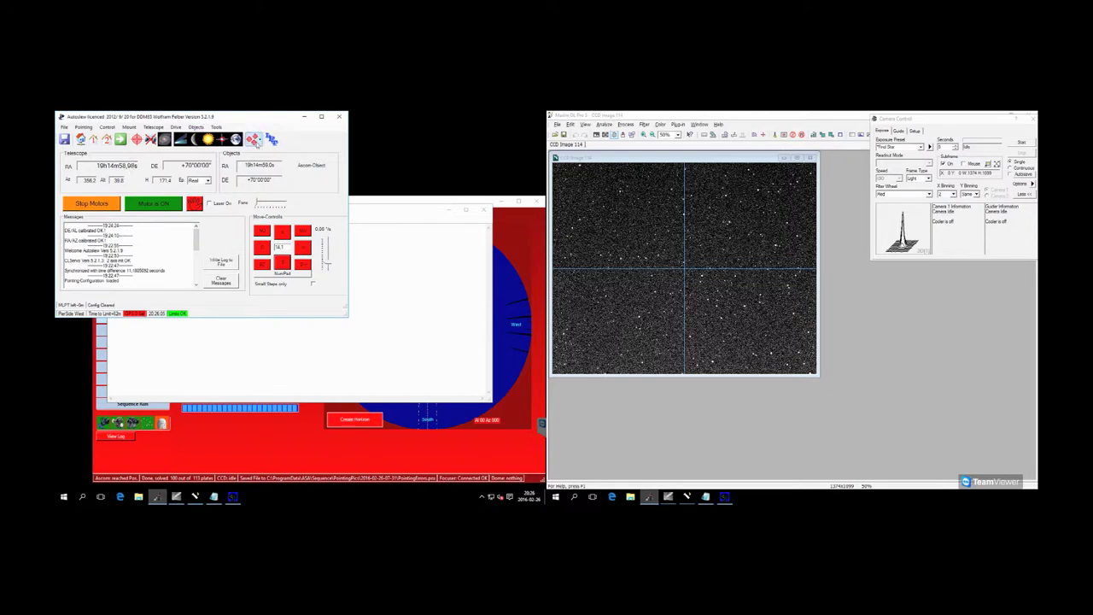
left_click(254, 140)
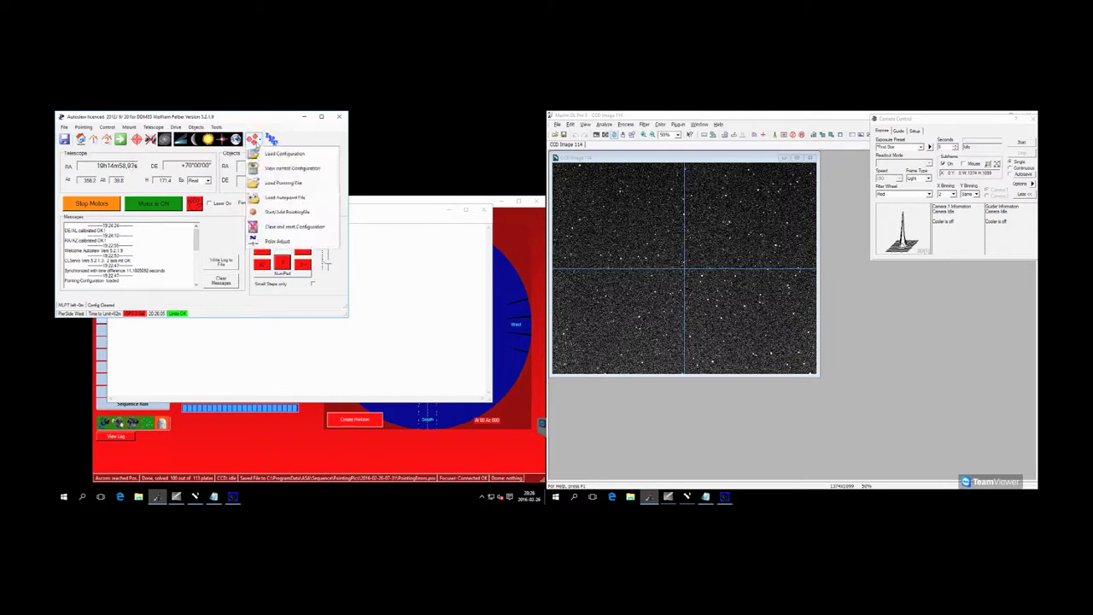
left_click(275, 184)
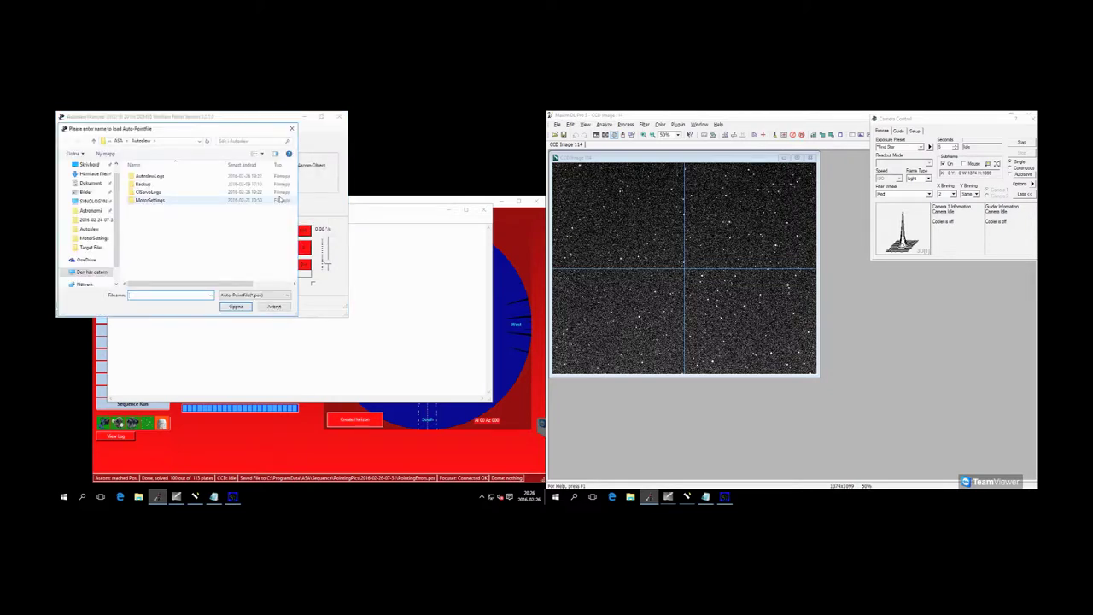
left_click(119, 141)
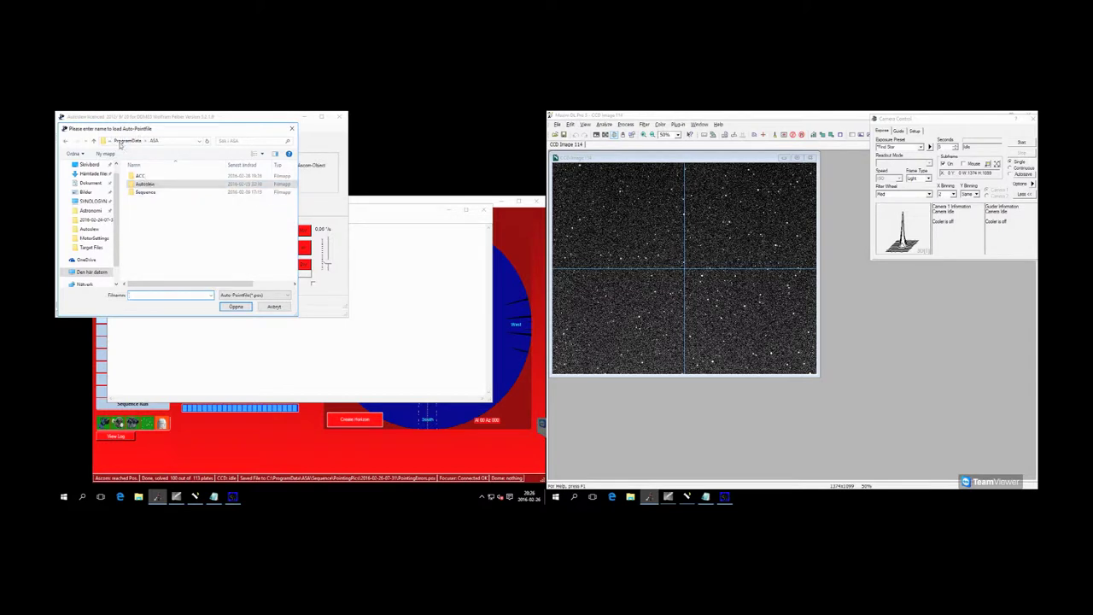
left_click(148, 196)
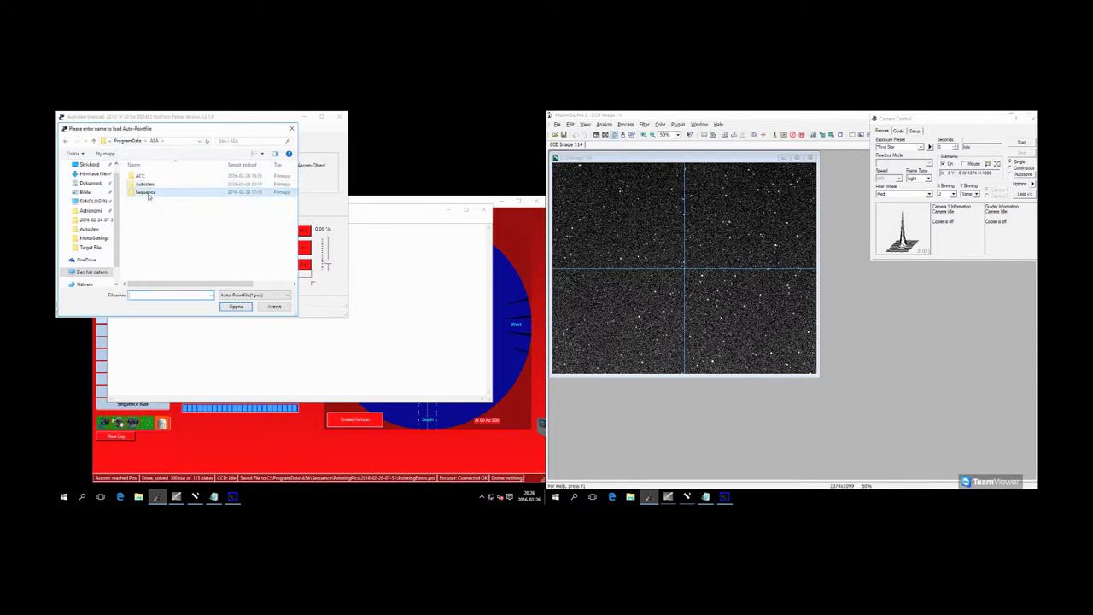
double_click(148, 196)
double_click(149, 226)
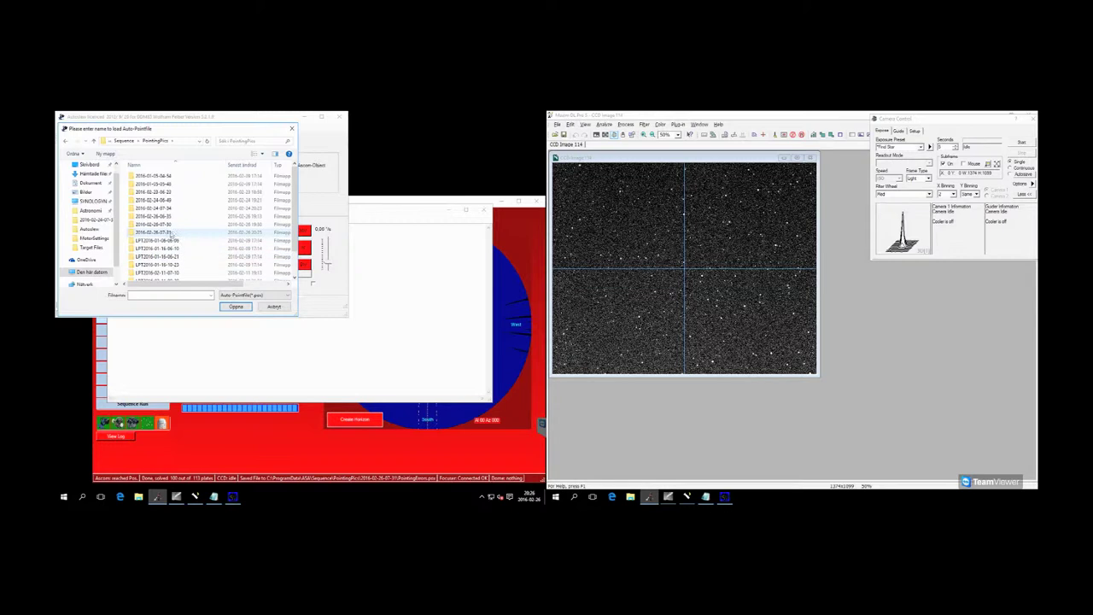
double_click(171, 232)
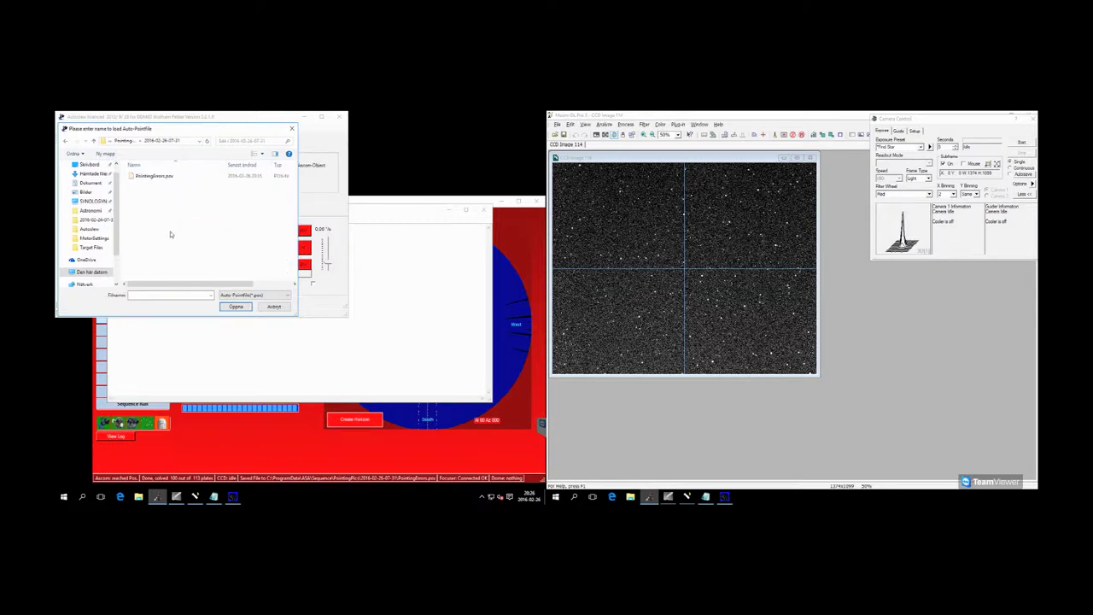
double_click(164, 177)
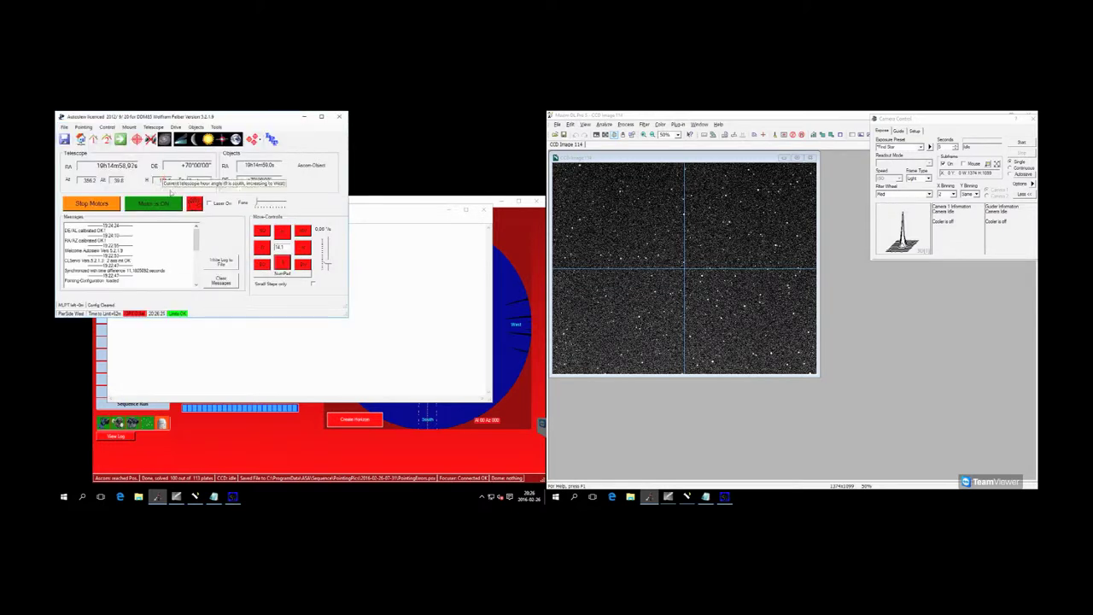
Calculate the pointing configuration from the loaded file using normal optimization
left_click(253, 139)
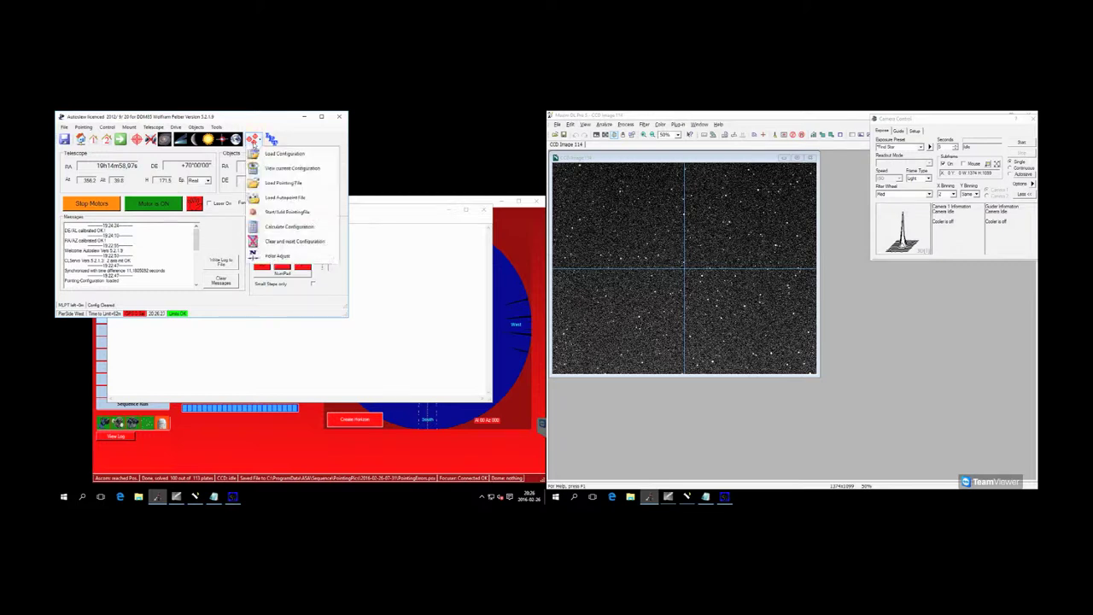
left_click(278, 227)
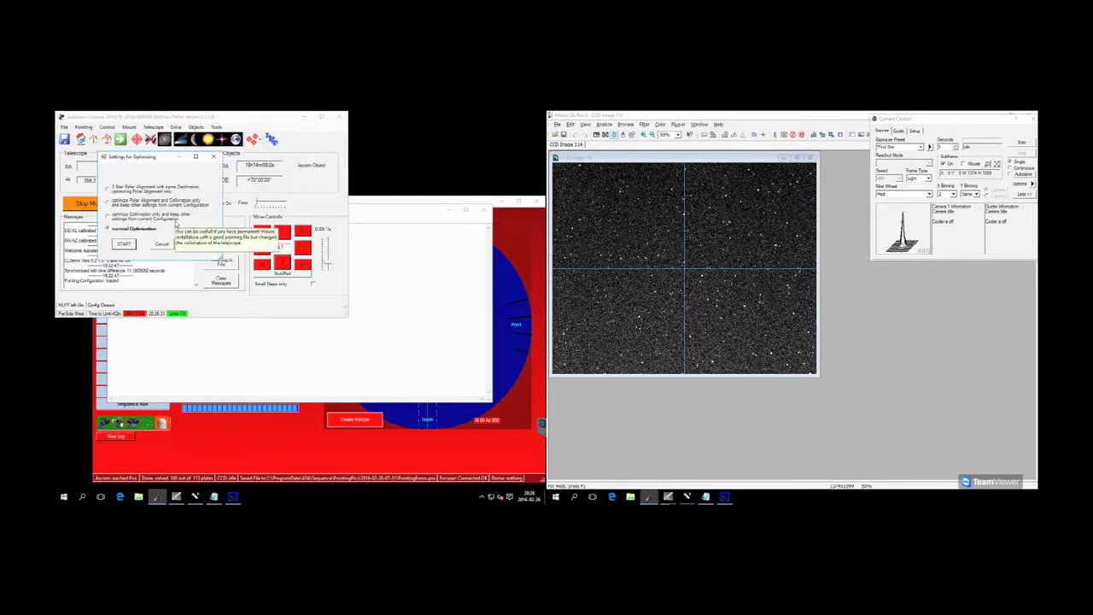
left_click(125, 244)
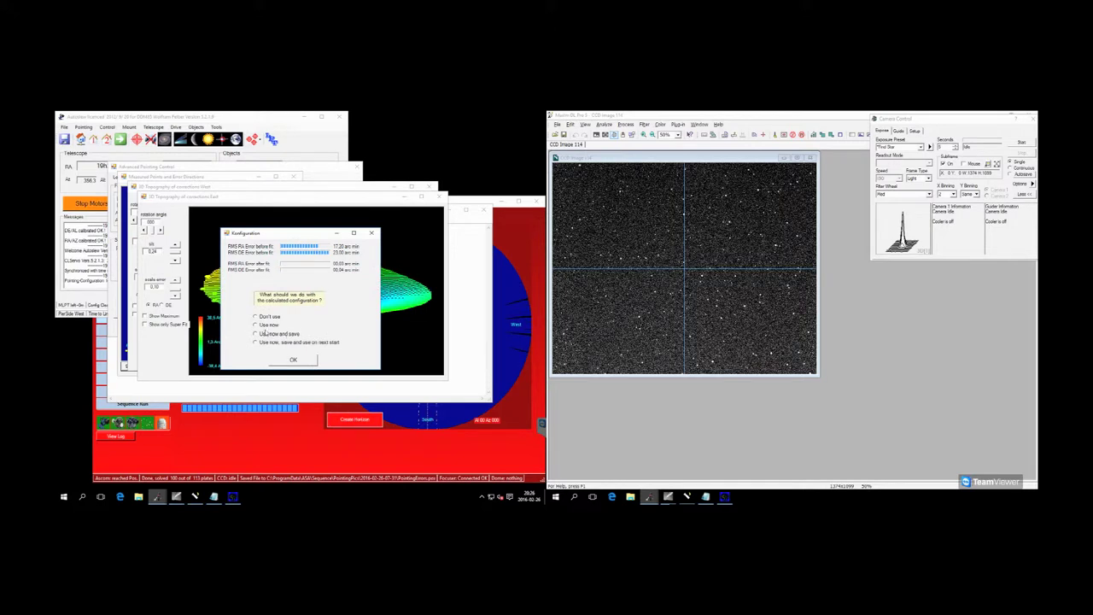
Set the calculated configuration to be used now, saved and used on next start, saving it as Meade550mm.cfg
left_click(270, 342)
left_click(291, 359)
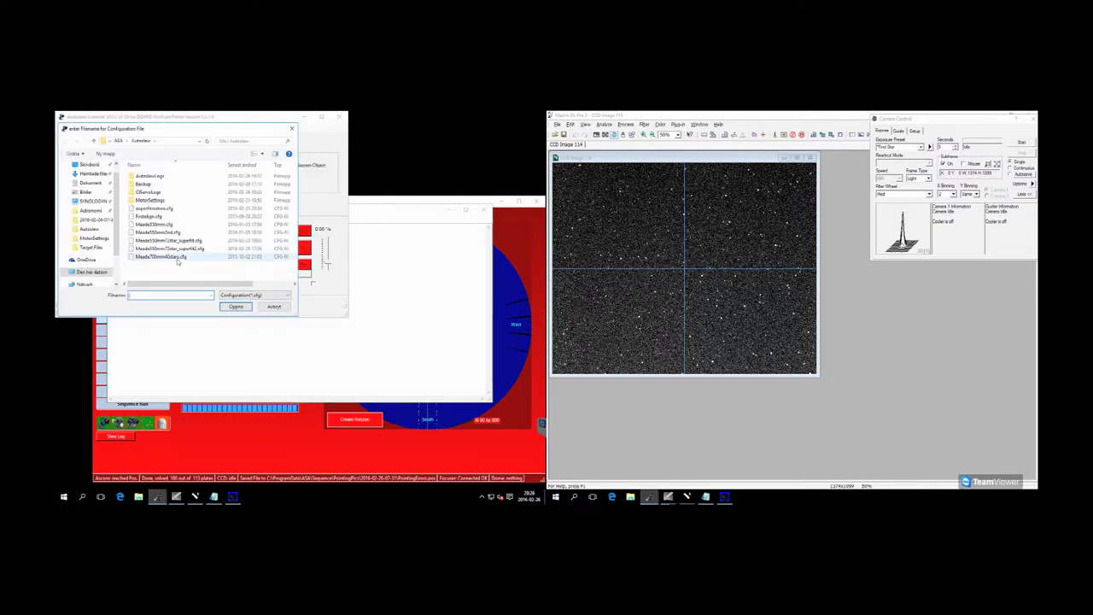
left_click(158, 224)
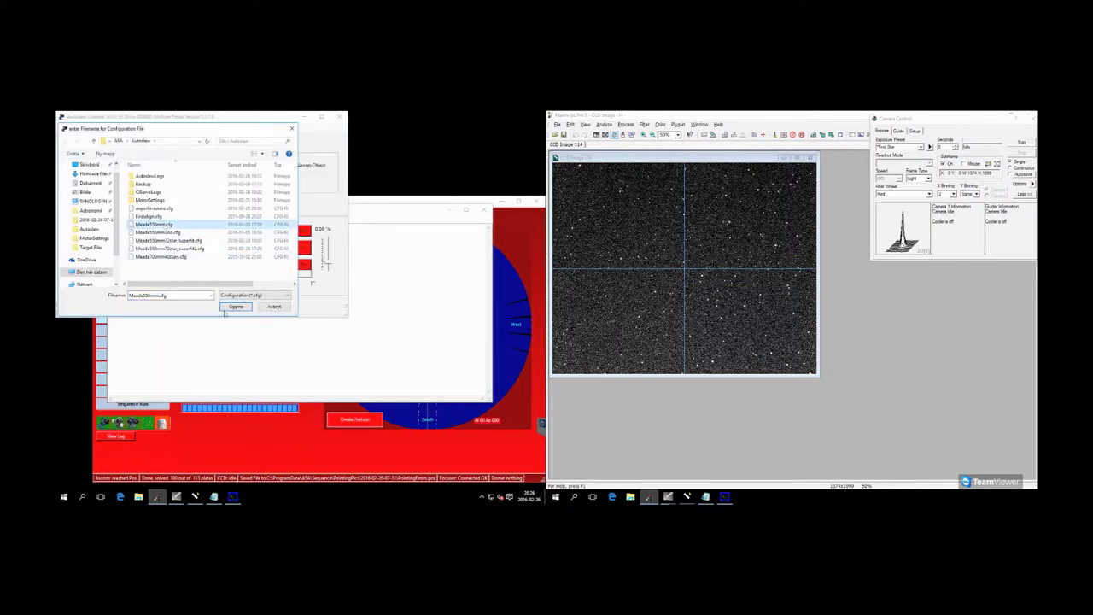
left_click(234, 307)
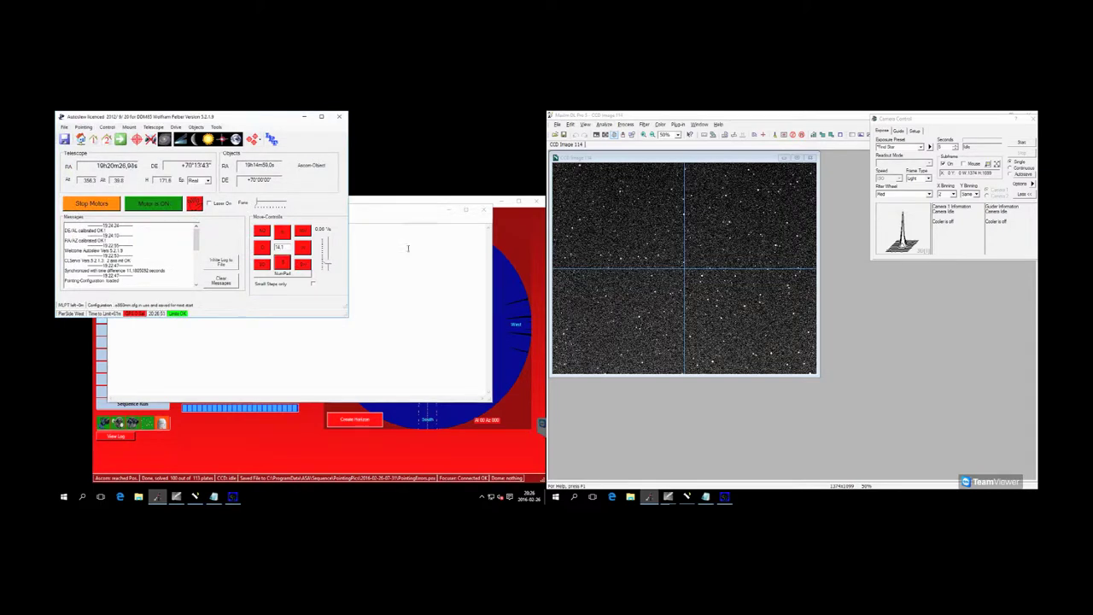
Check the restart line in the checklist notes and slew the telescope to its zenith park position
left_click(405, 210)
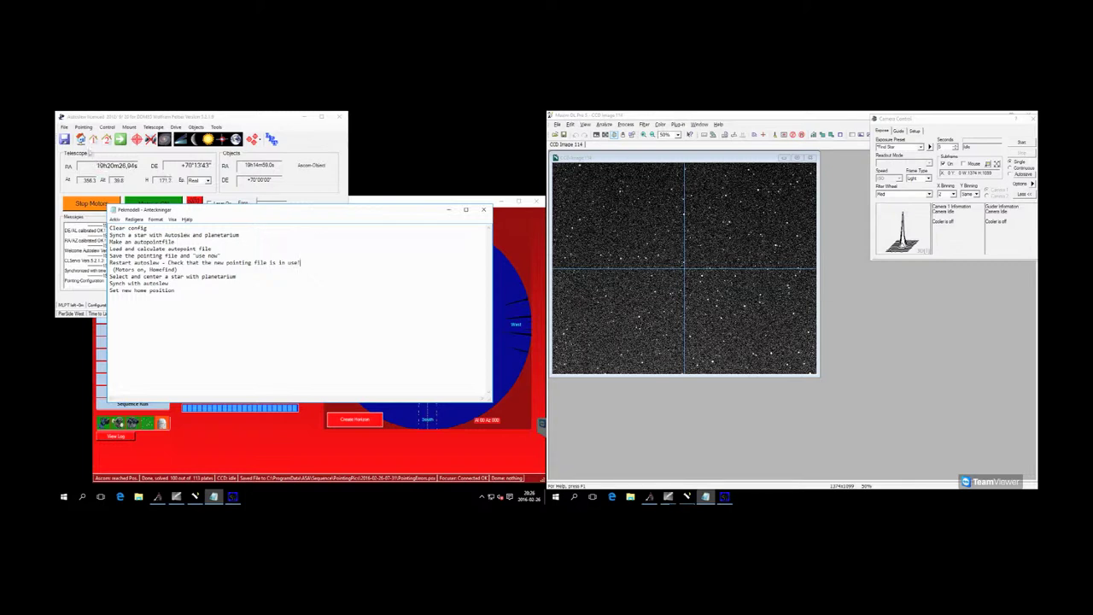
left_click(106, 139)
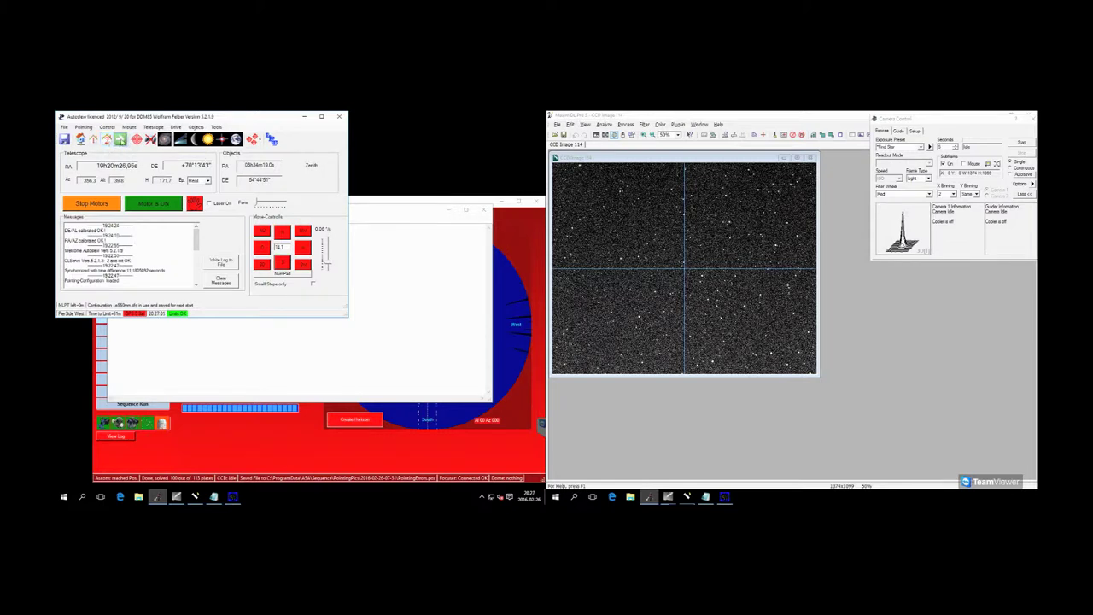
left_click(122, 140)
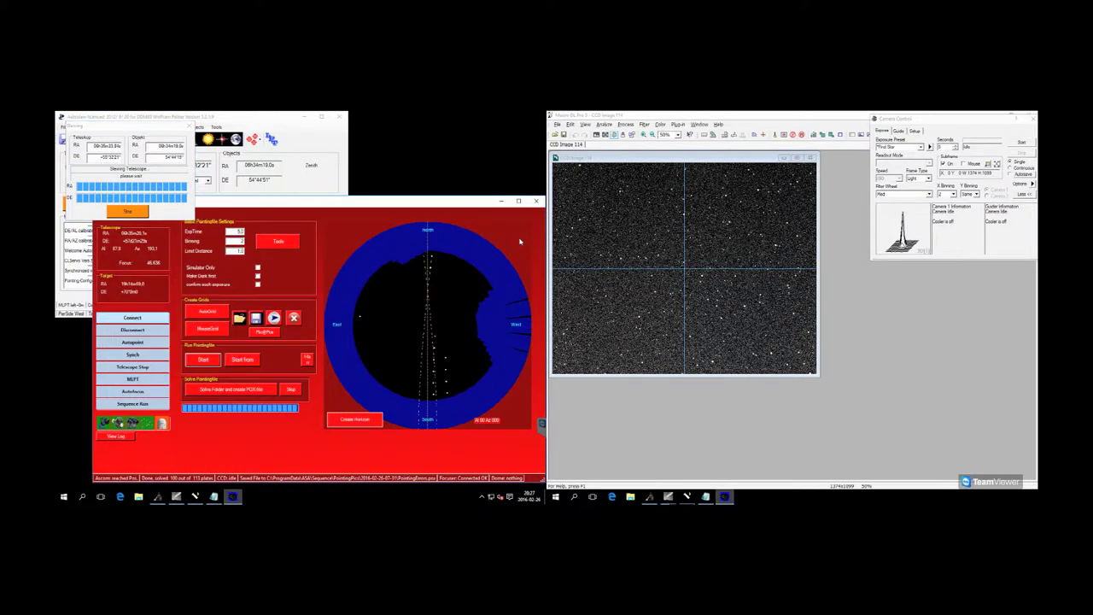
Disconnect and close the Sequence program, and move the checklist notes clear of the Autoslew controls
left_click(133, 330)
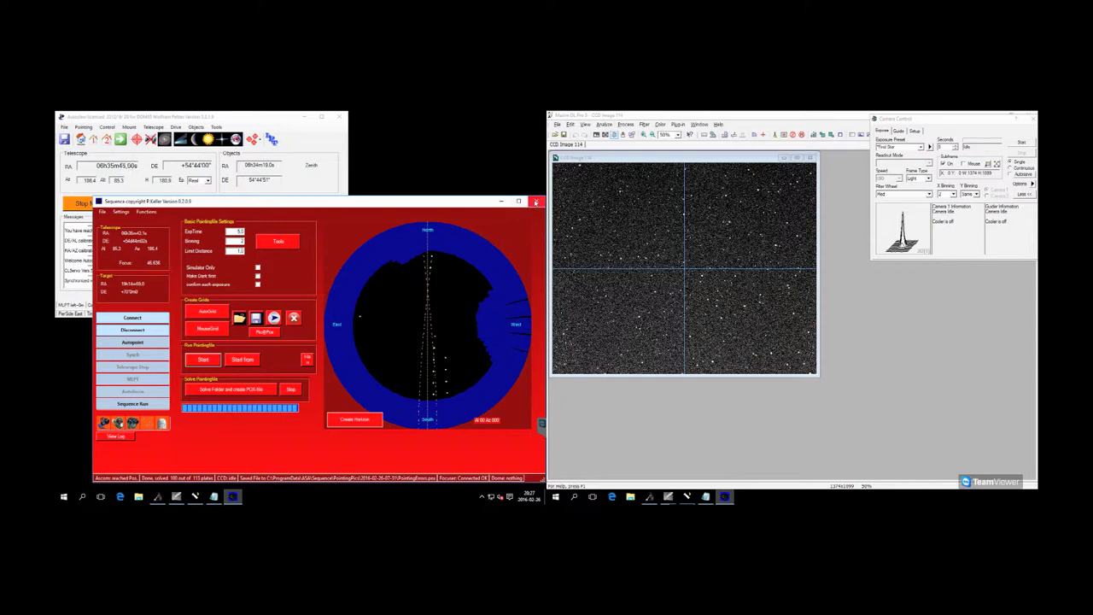
left_click(536, 202)
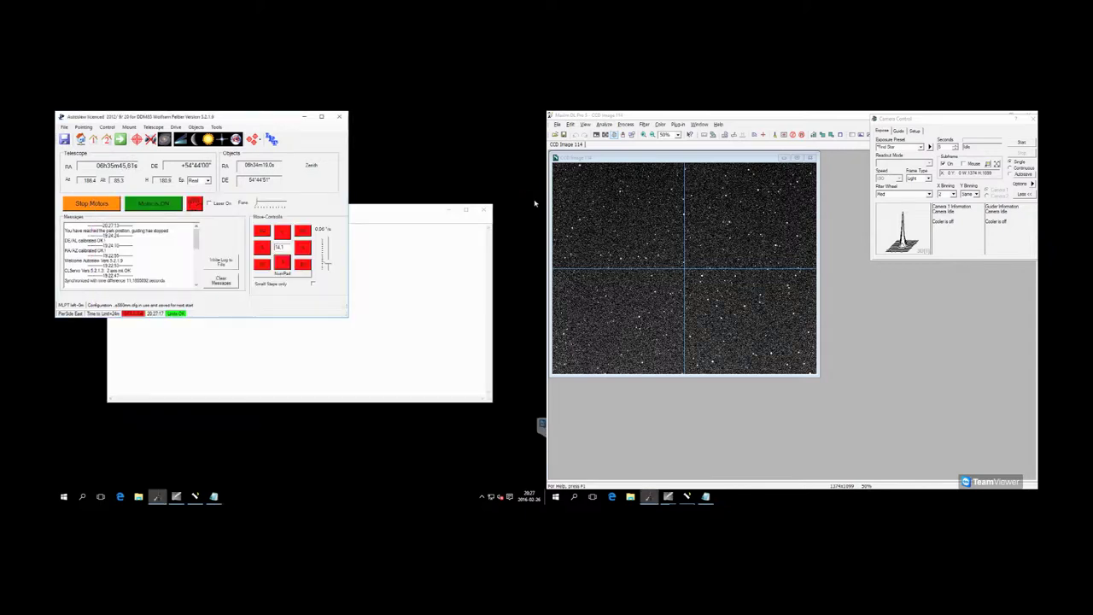
left_click(397, 206)
left_click_drag(378, 213, 388, 264)
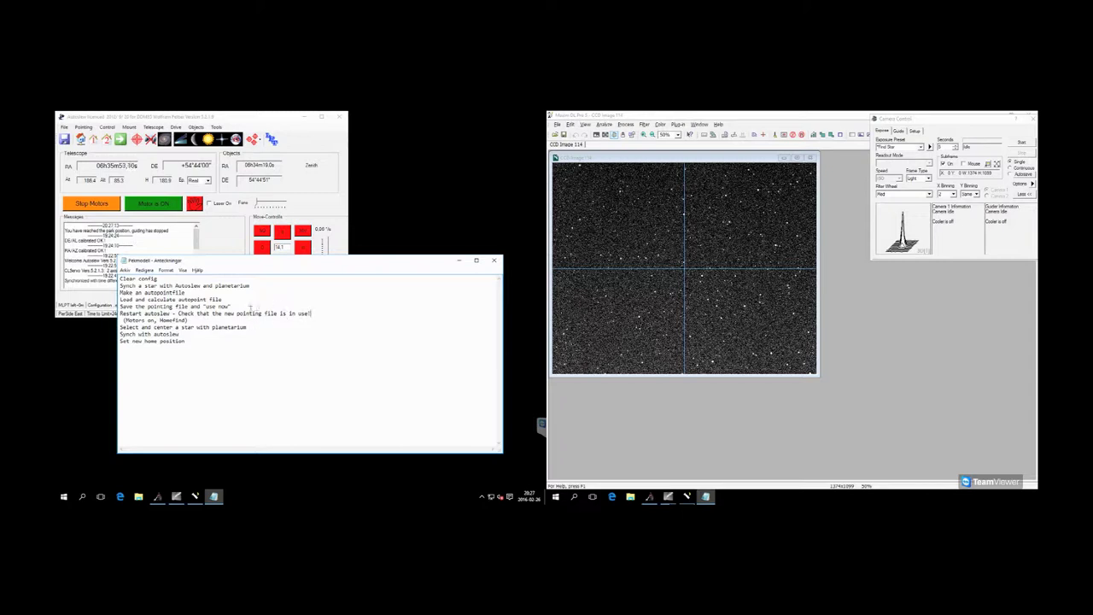
key("BackSpace")
Turn the mount motors off and exit Autoslew despite the connected ASCOM programs
left_click(144, 210)
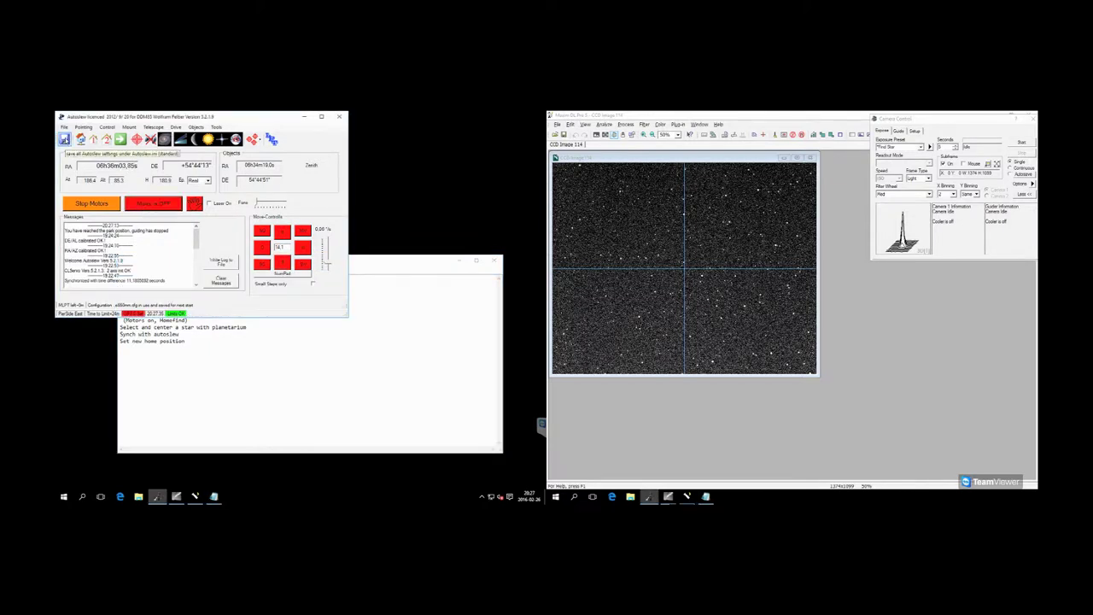
left_click(64, 126)
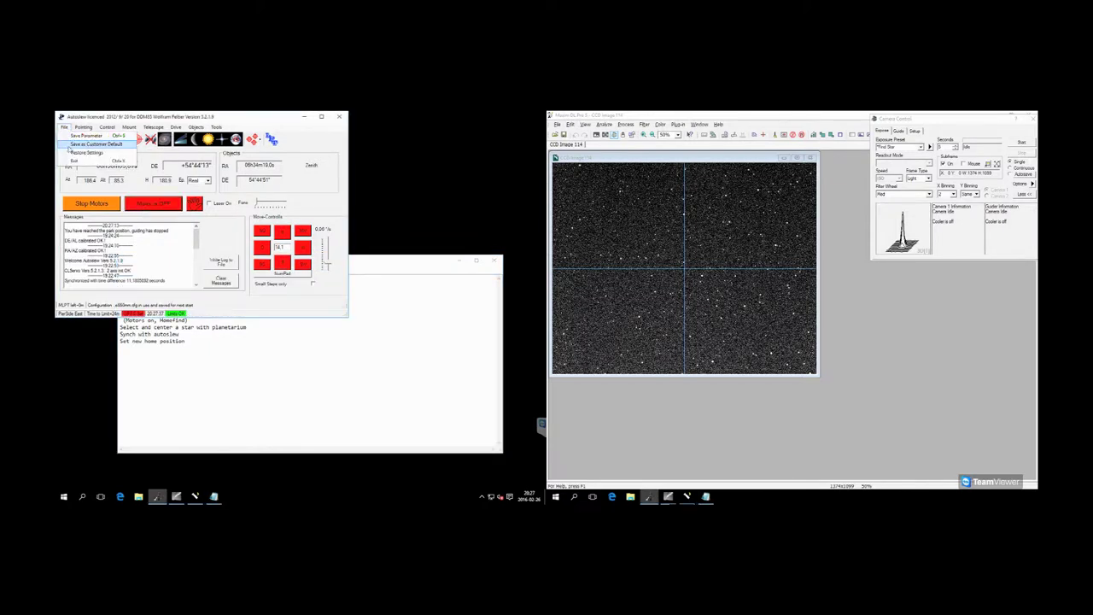
left_click(74, 161)
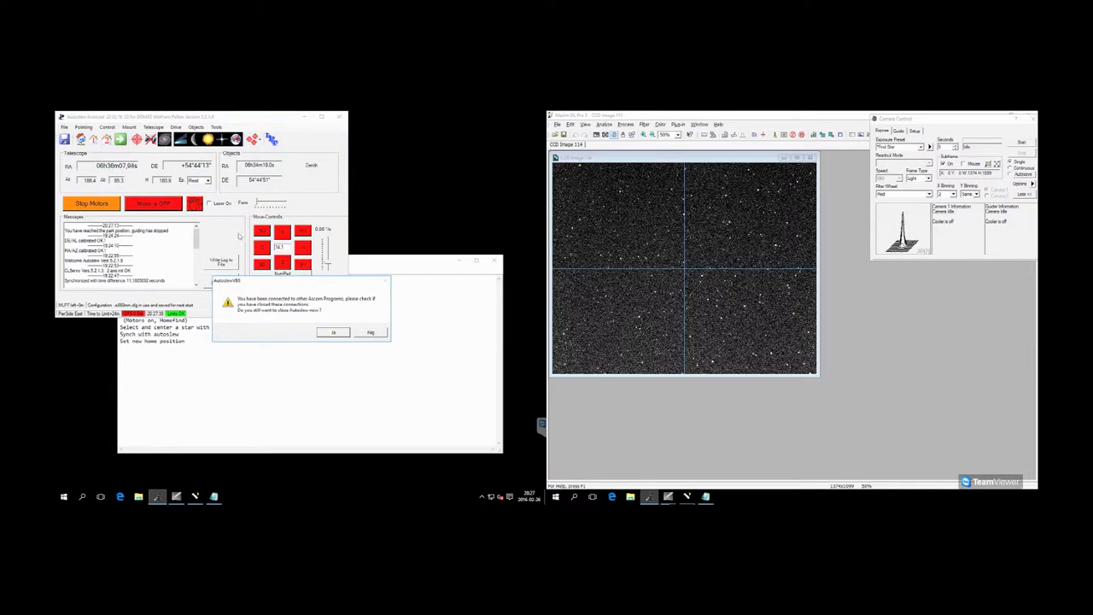
left_click(332, 332)
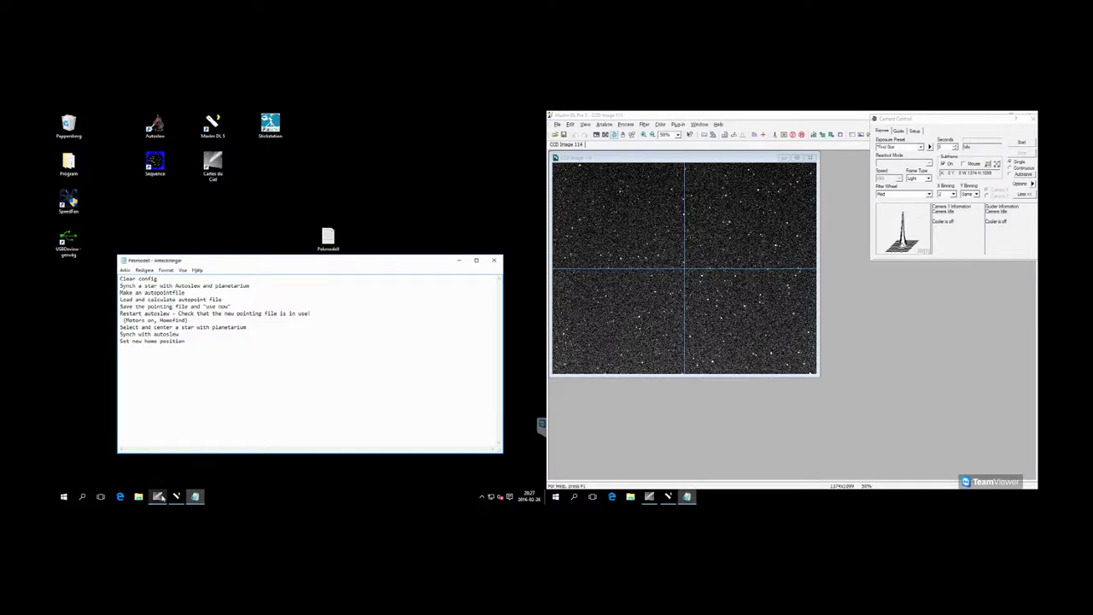
Switch to Cartes du Ciel, disconnect its ASCOM telescope link and ignore the RPC server error
left_click(158, 496)
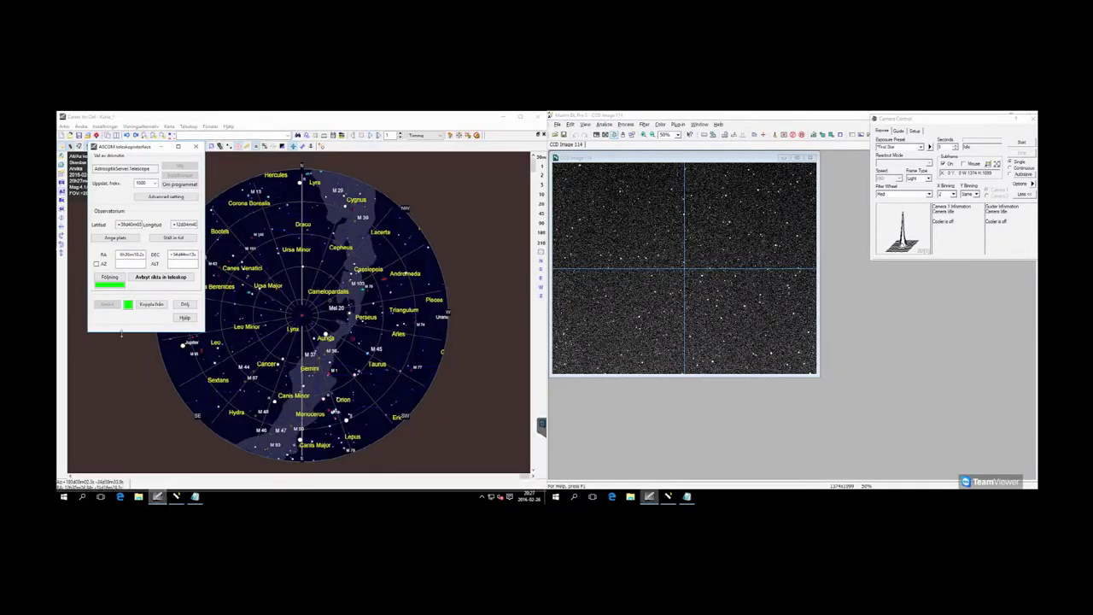
left_click(151, 306)
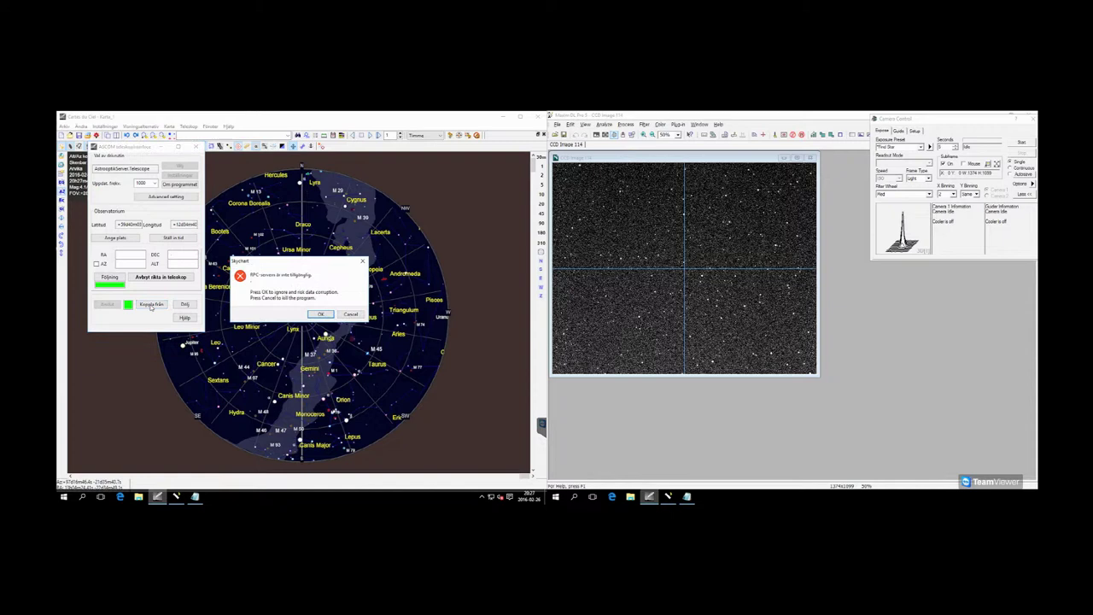
left_click(324, 314)
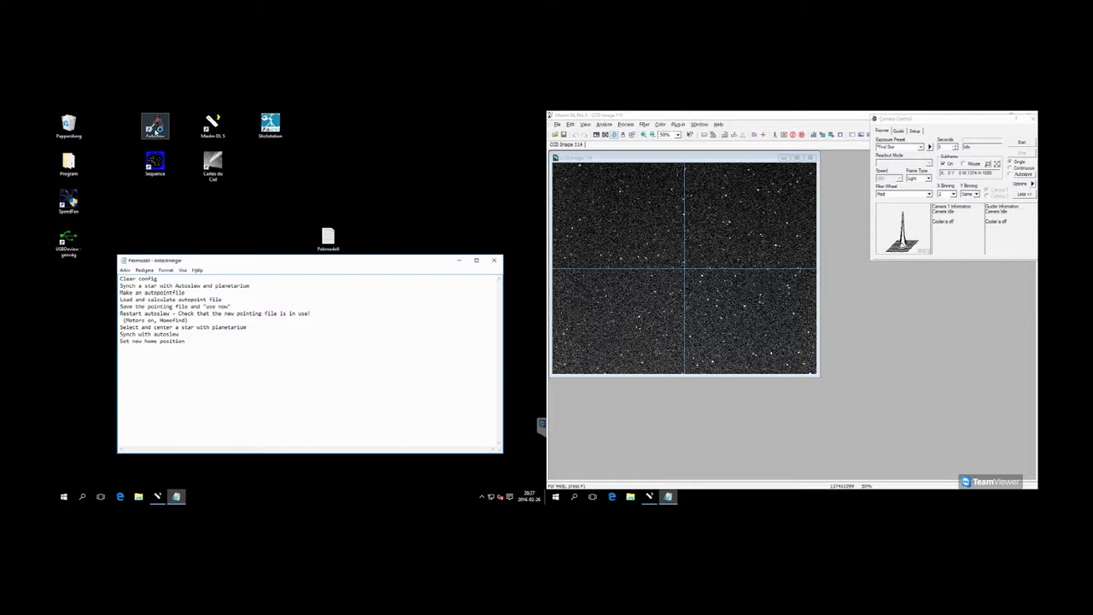
Restart Autoslew from the desktop and turn the mount motors on
double_click(155, 126)
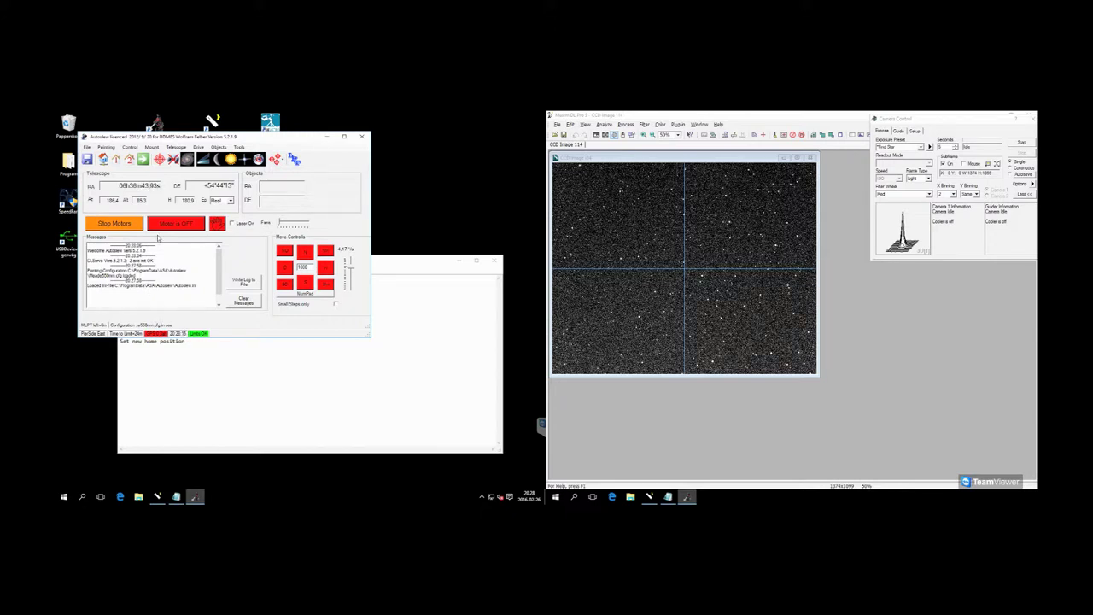
left_click(174, 224)
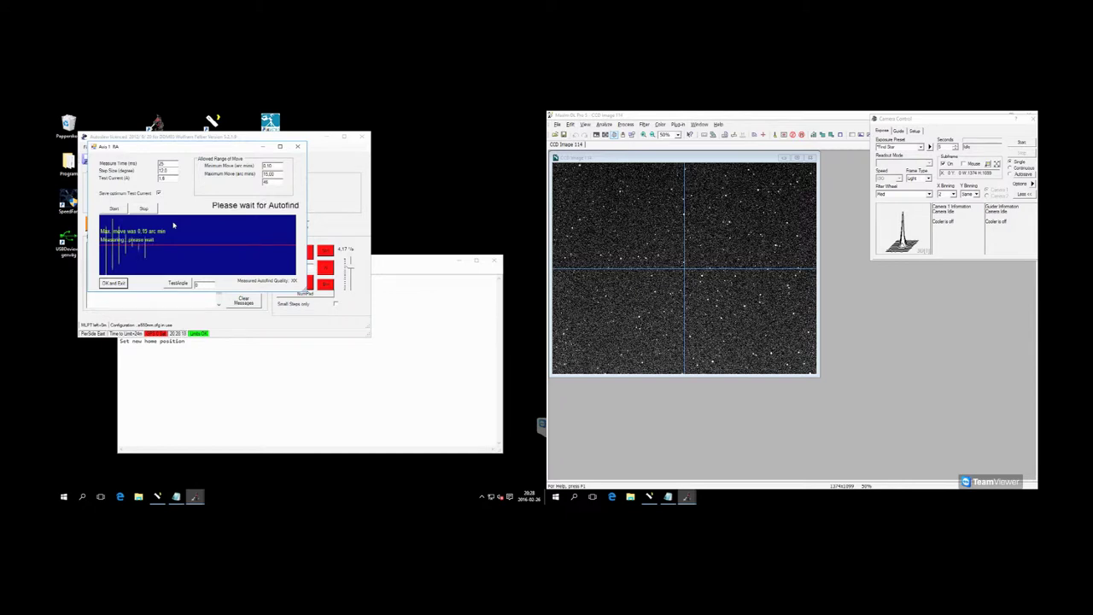
Move the checklist notes clear of Autoslew and start the mount's Homefind
left_click(420, 265)
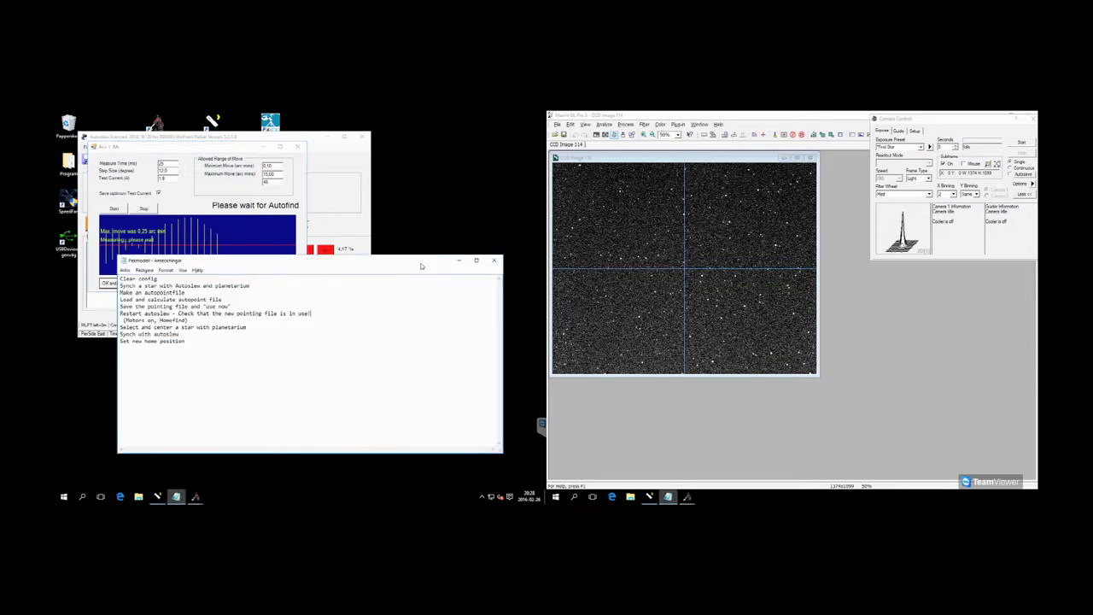
left_click_drag(406, 266, 414, 285)
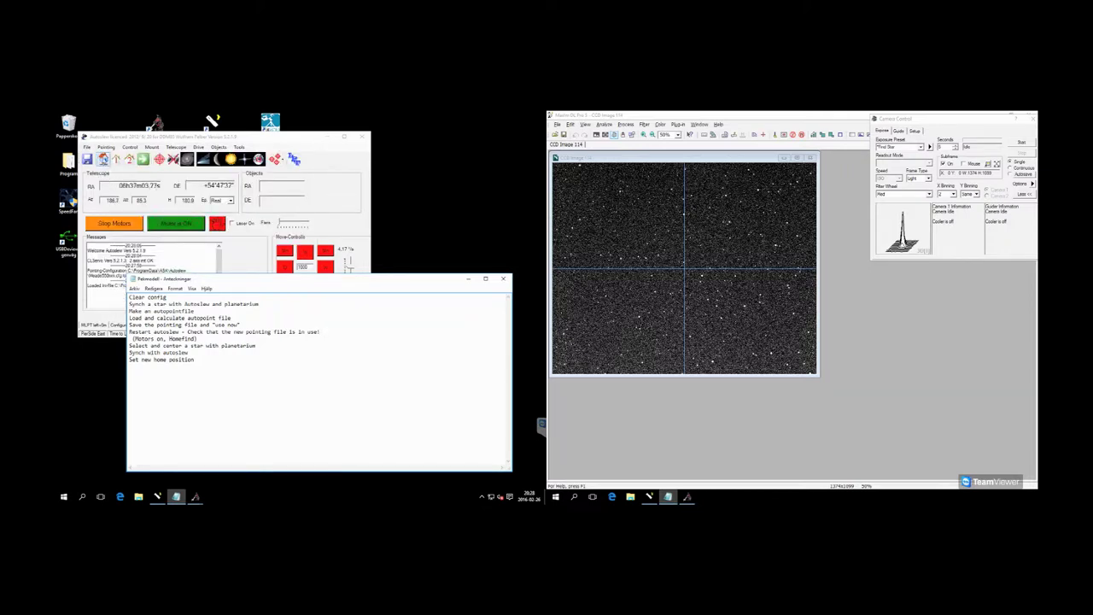
left_click(103, 159)
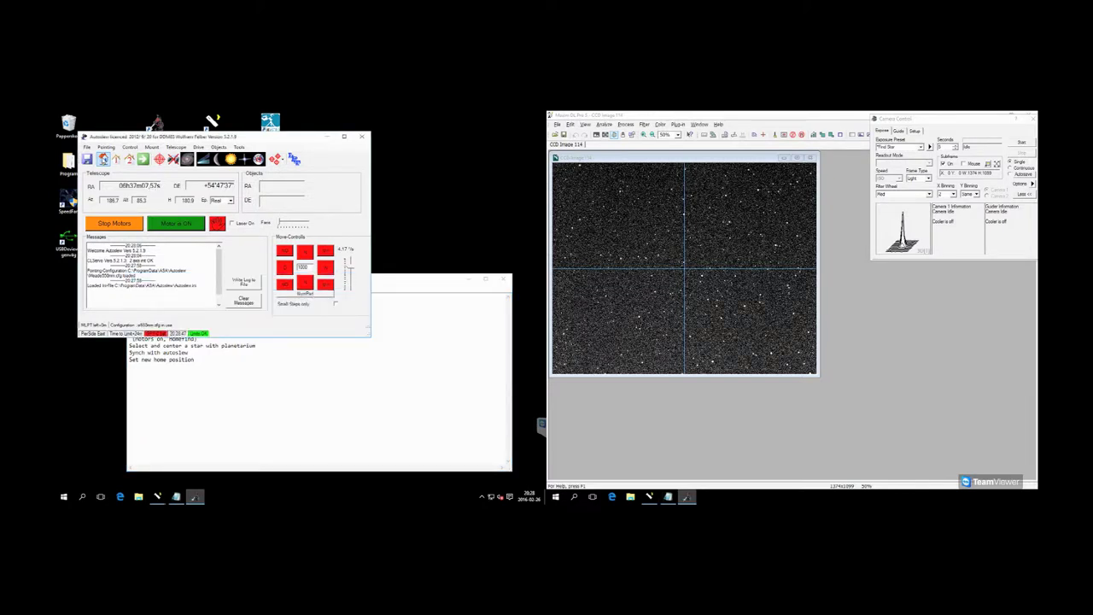
left_click(102, 159)
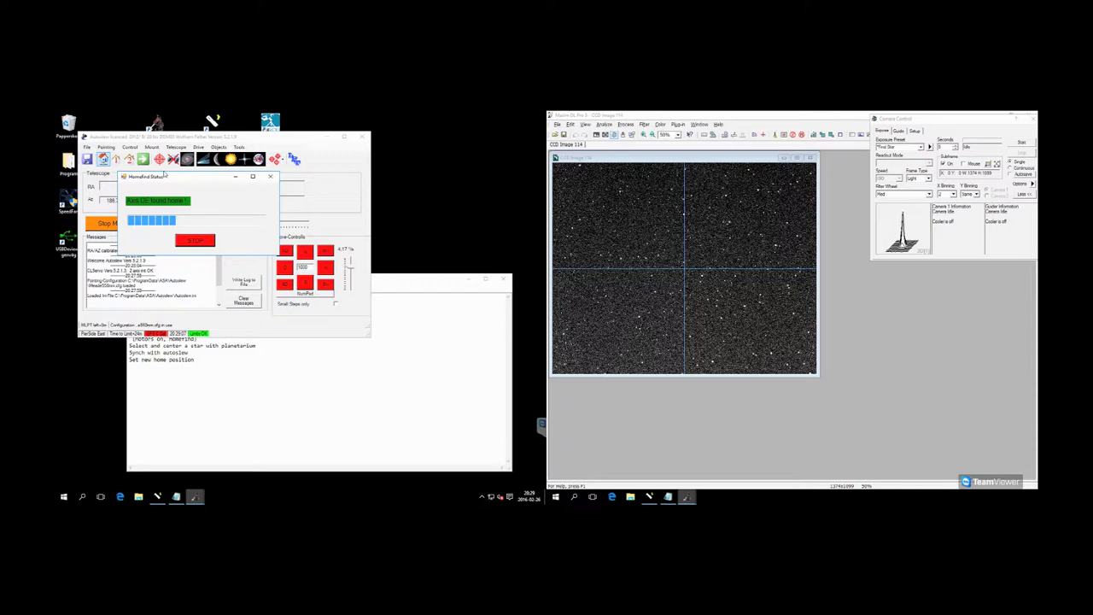
Consult the checklist notes for the remaining steps and move the Autoslew window lower, clear of the desktop icons
left_click(410, 282)
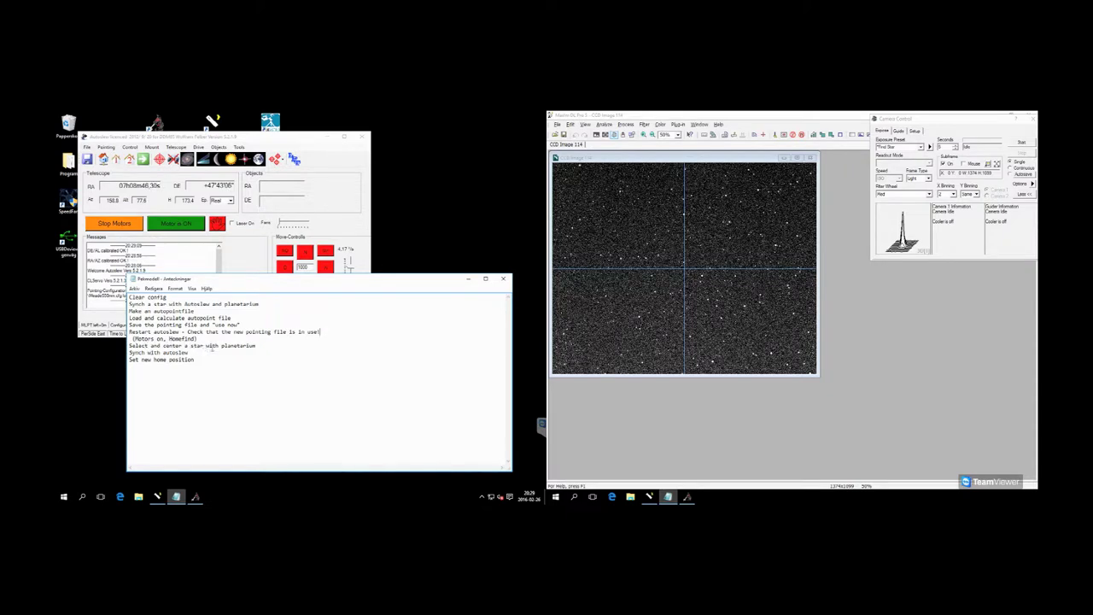
left_click(181, 133)
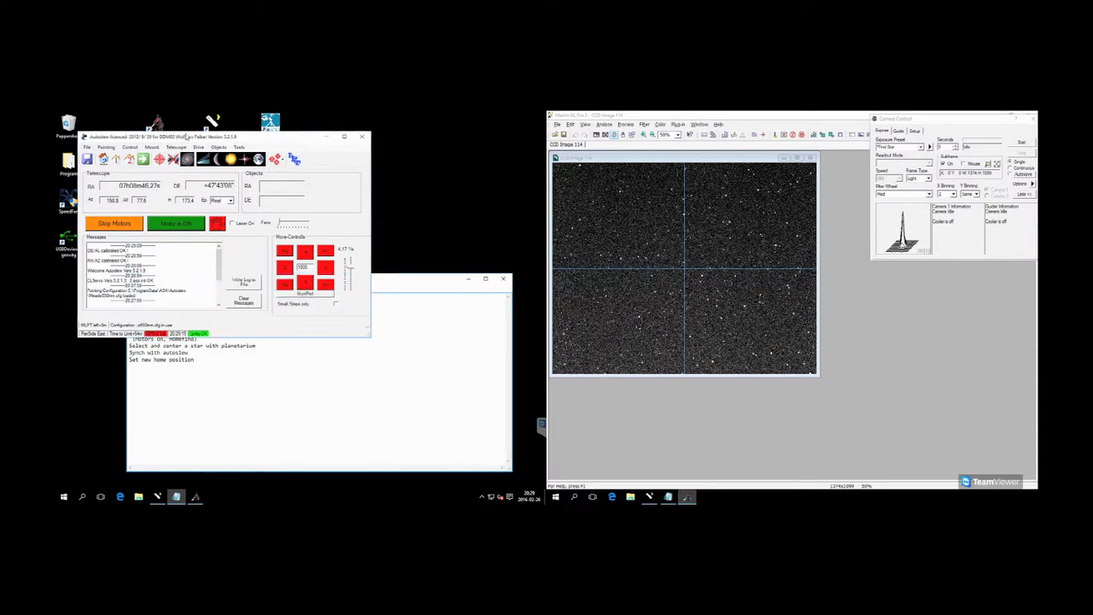
left_click_drag(194, 137, 193, 200)
Open Cartes du Ciel and connect it to the telescope through its ASCOM interface
double_click(213, 162)
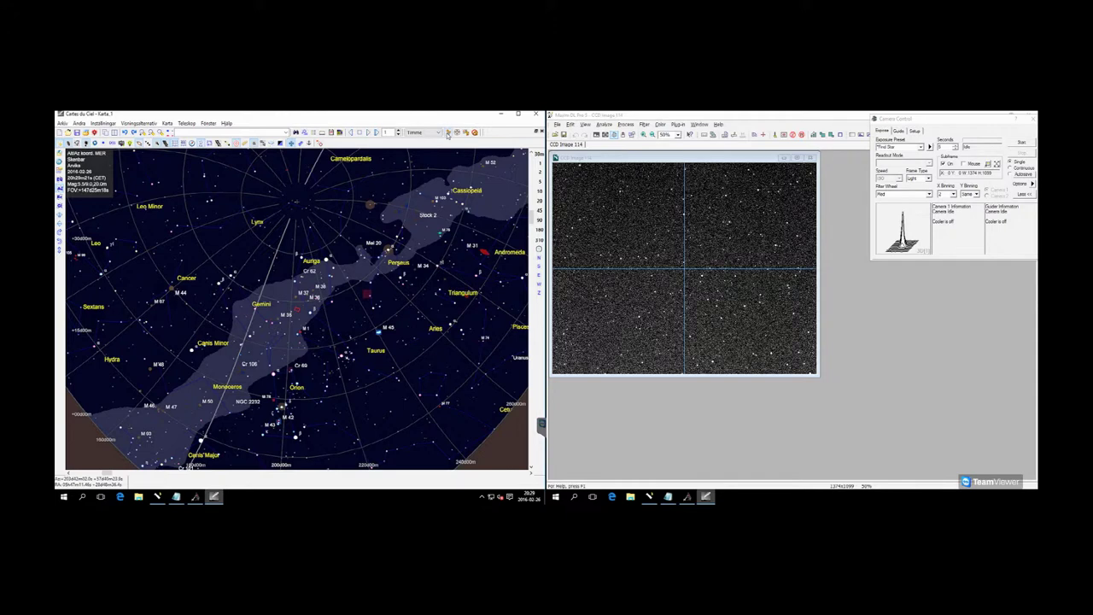
left_click(448, 134)
left_click(147, 344)
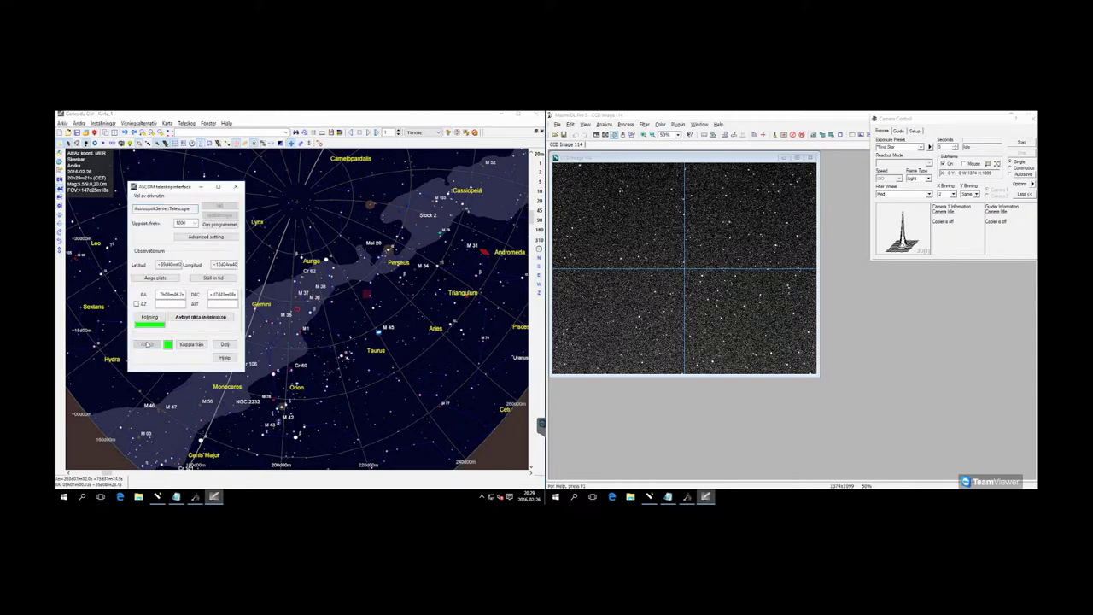
Show the whole sky in the chart, select the star Bet Gem and slew the telescope to it
left_click(539, 254)
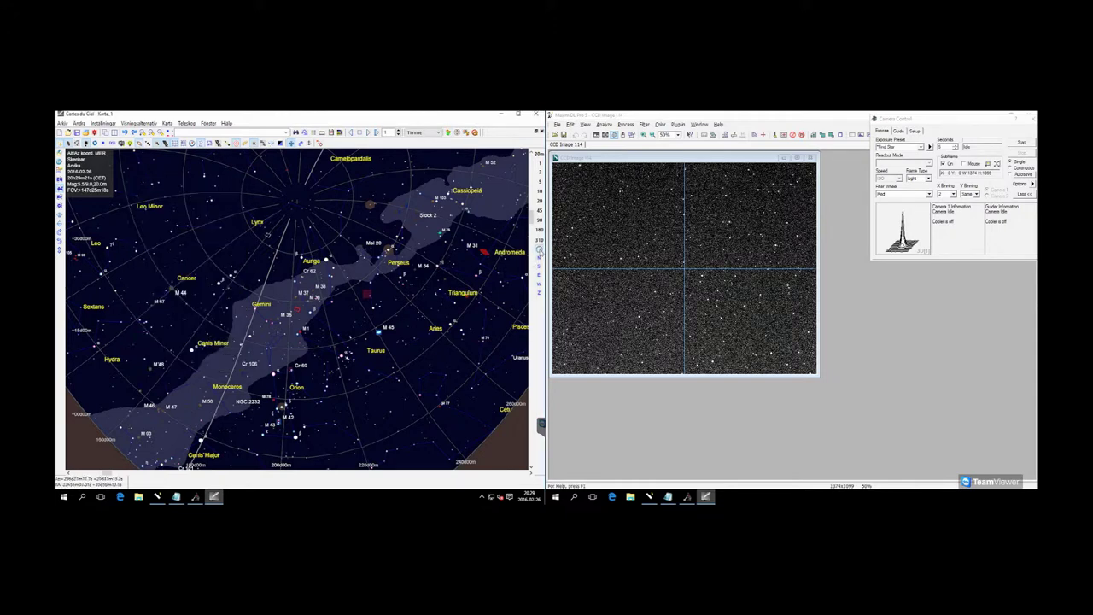
left_click(539, 267)
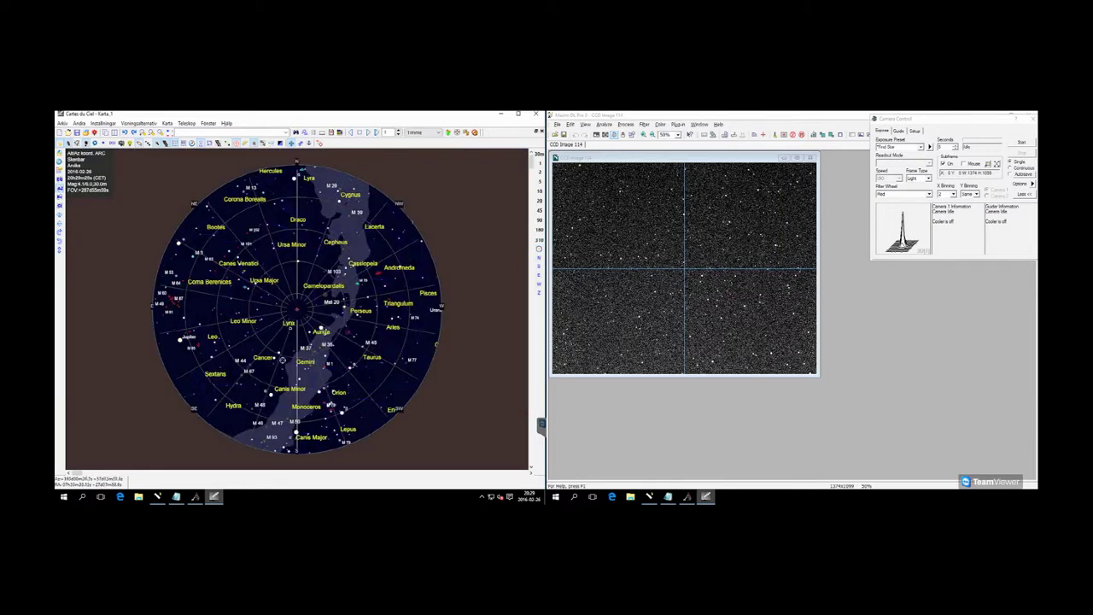
left_click(274, 359)
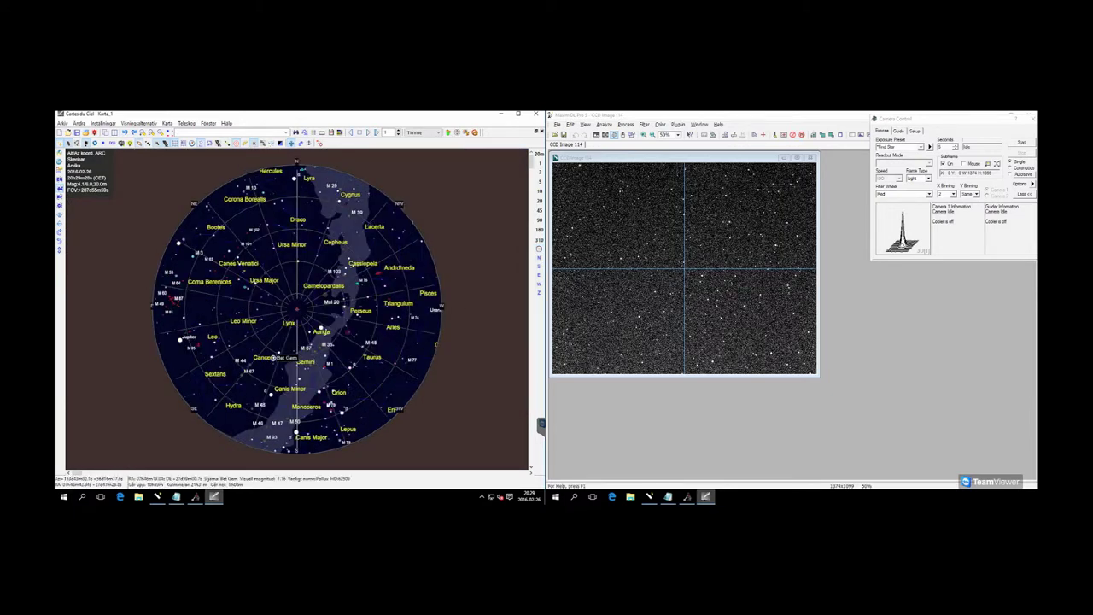
right_click(273, 358)
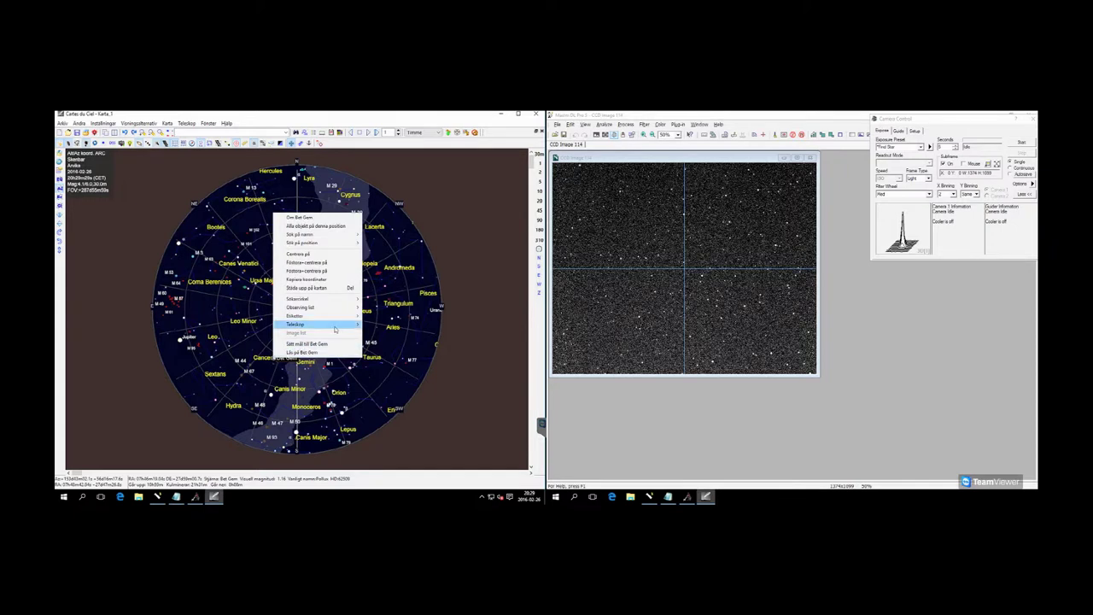
mouse_move(338, 329)
left_click(392, 333)
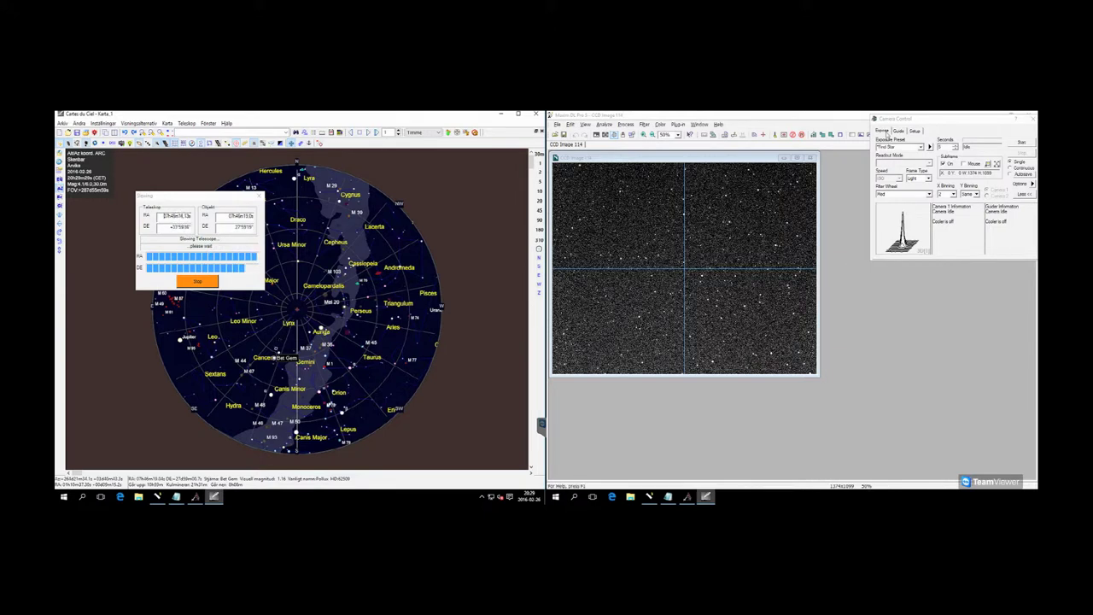
In MaxIm DL's camera control, set a 1-second exposure, turn the subframe off and start continuous exposures
left_click(886, 134)
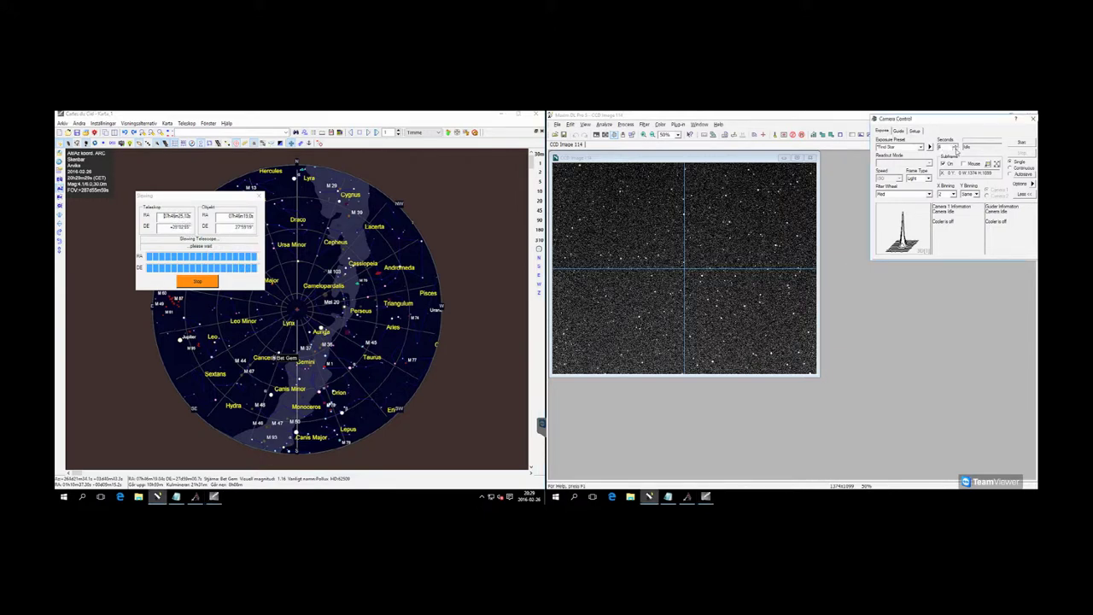
double_click(955, 148)
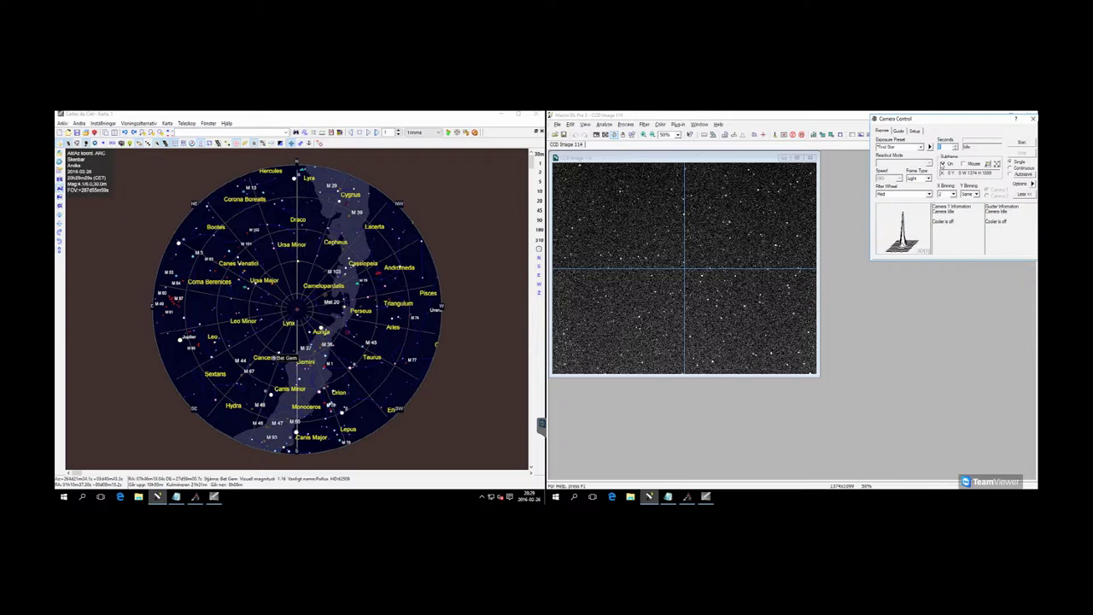
left_click(943, 164)
left_click(1019, 142)
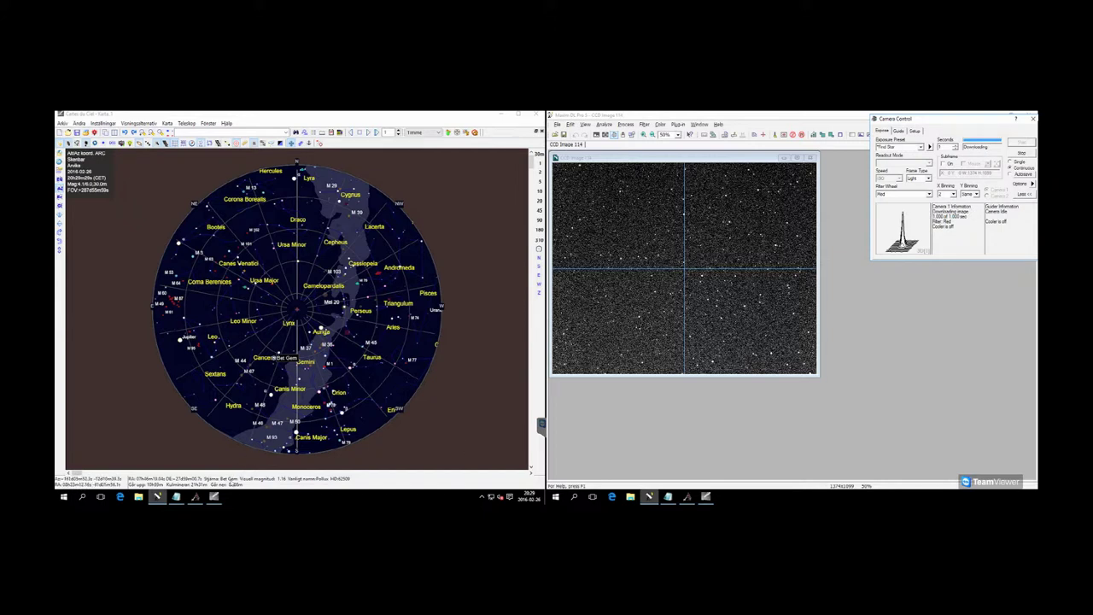
Switch to Autoslew, lower the move rate to 0.12 °/s and nudge the mount until the star nears the horizontal crosshair line
left_click(197, 497)
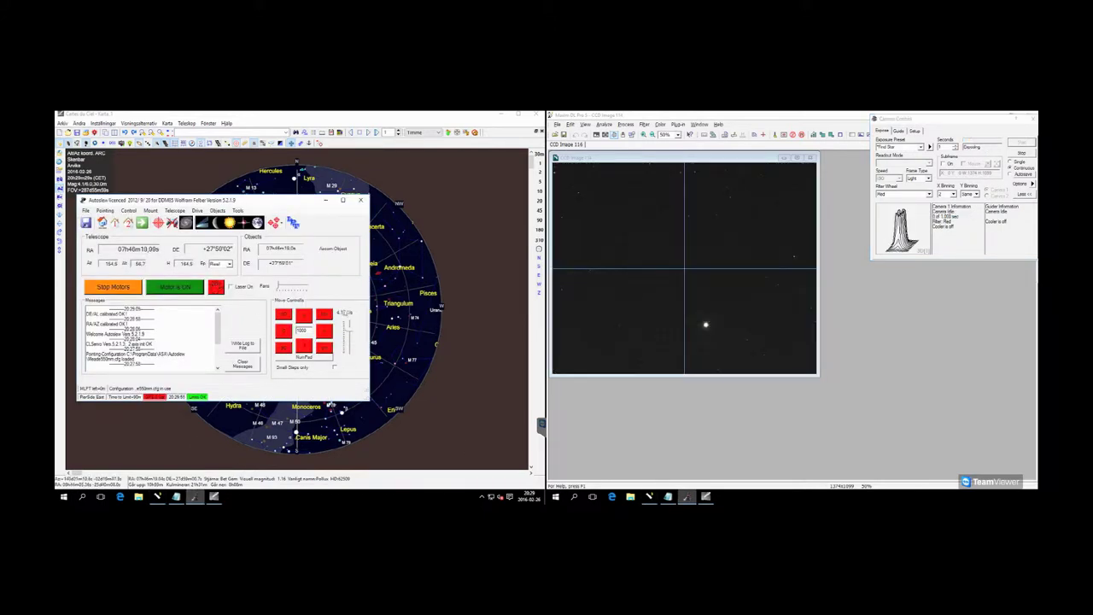
left_click_drag(348, 333, 349, 346)
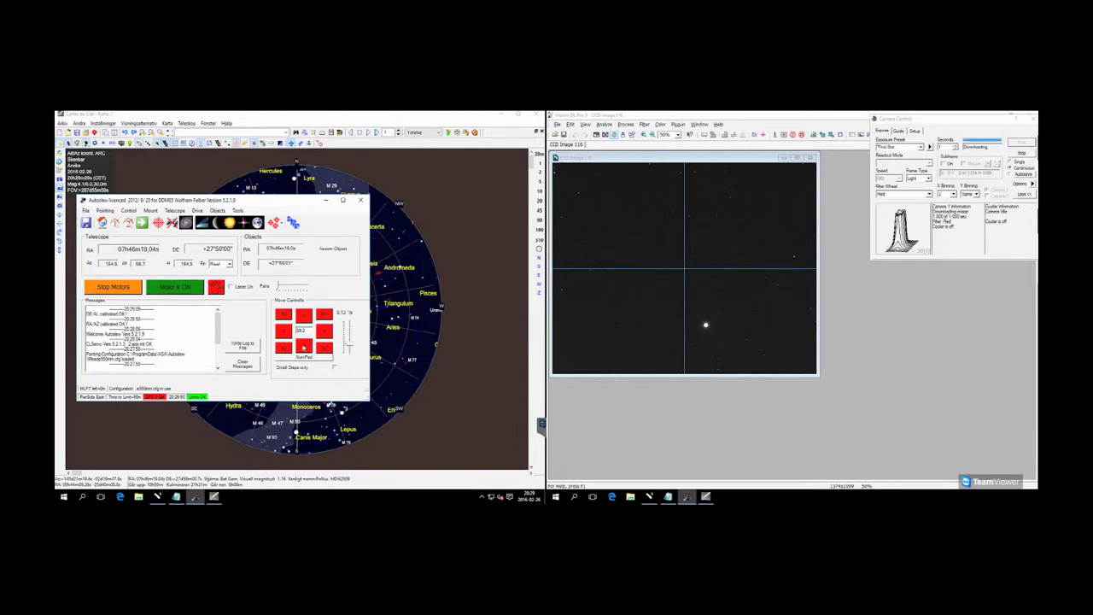
left_click(304, 348)
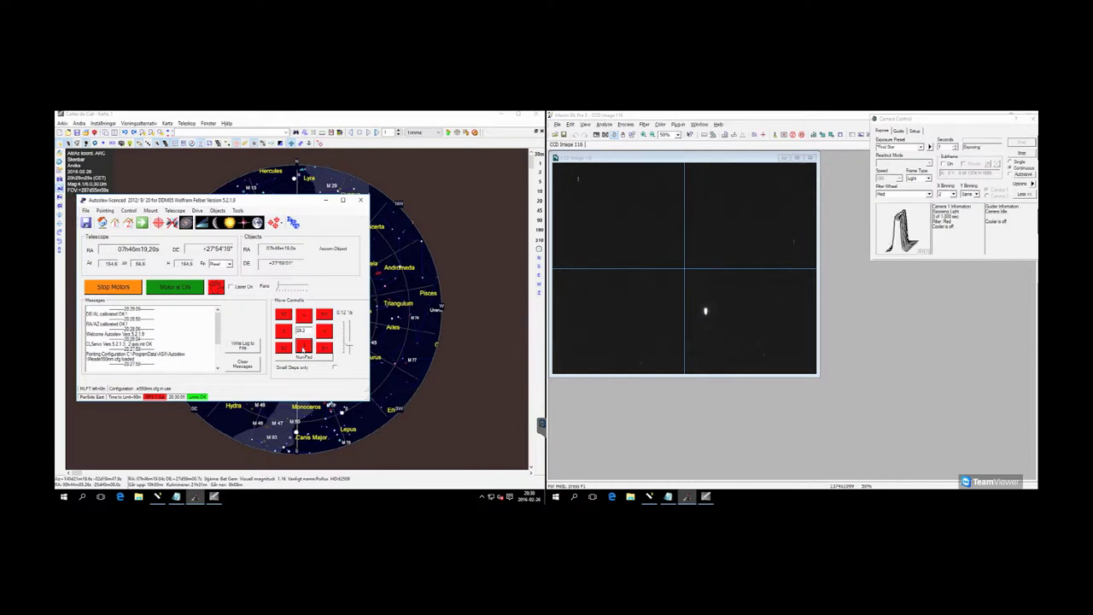
left_click(303, 347)
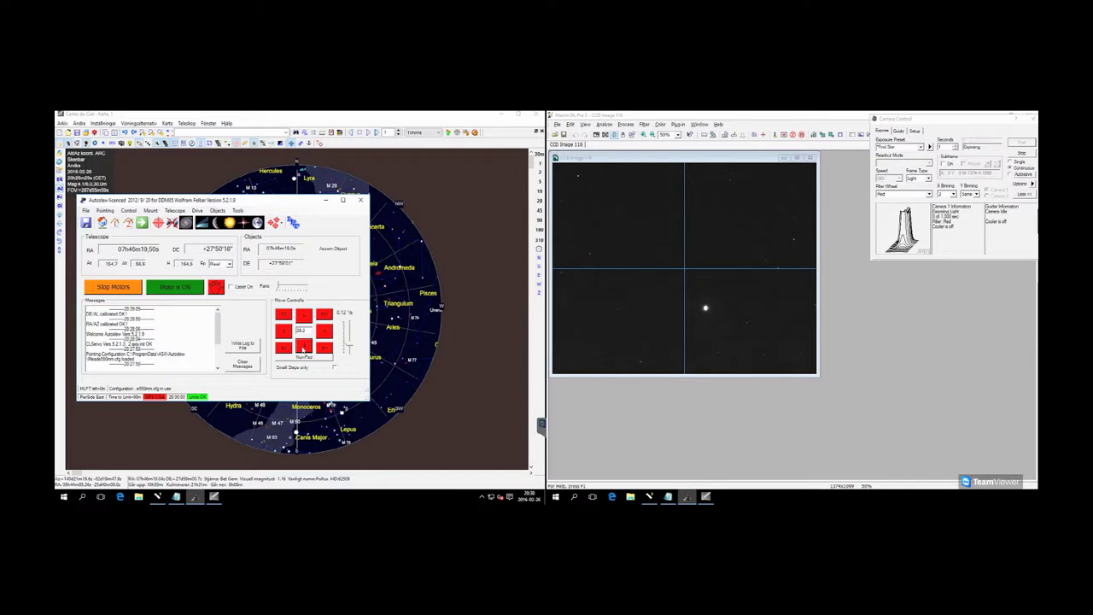
left_click(304, 346)
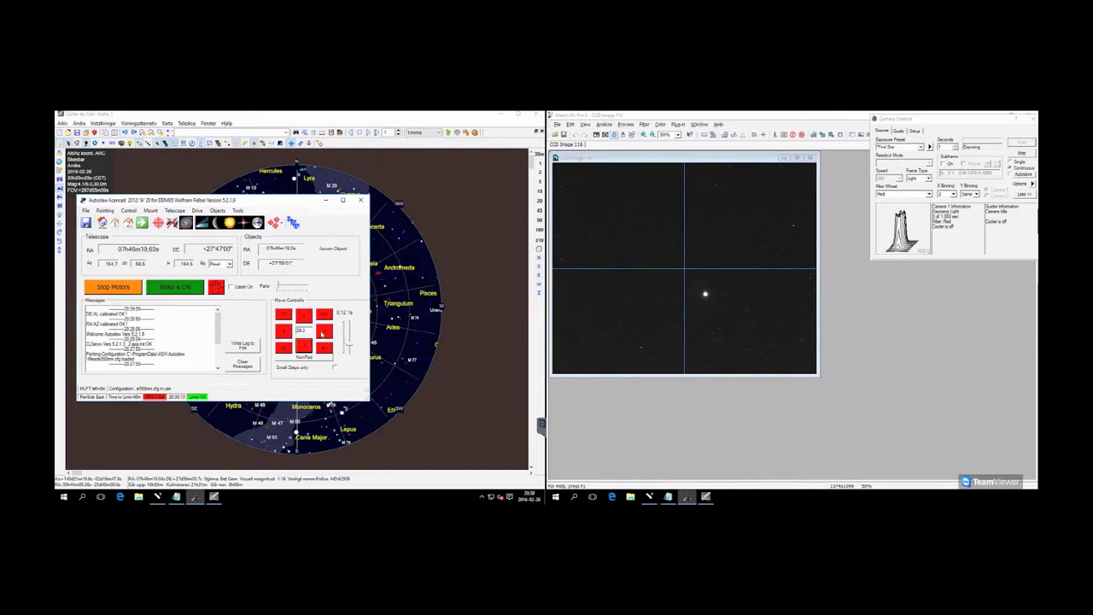
left_click(324, 332)
left_click(304, 347)
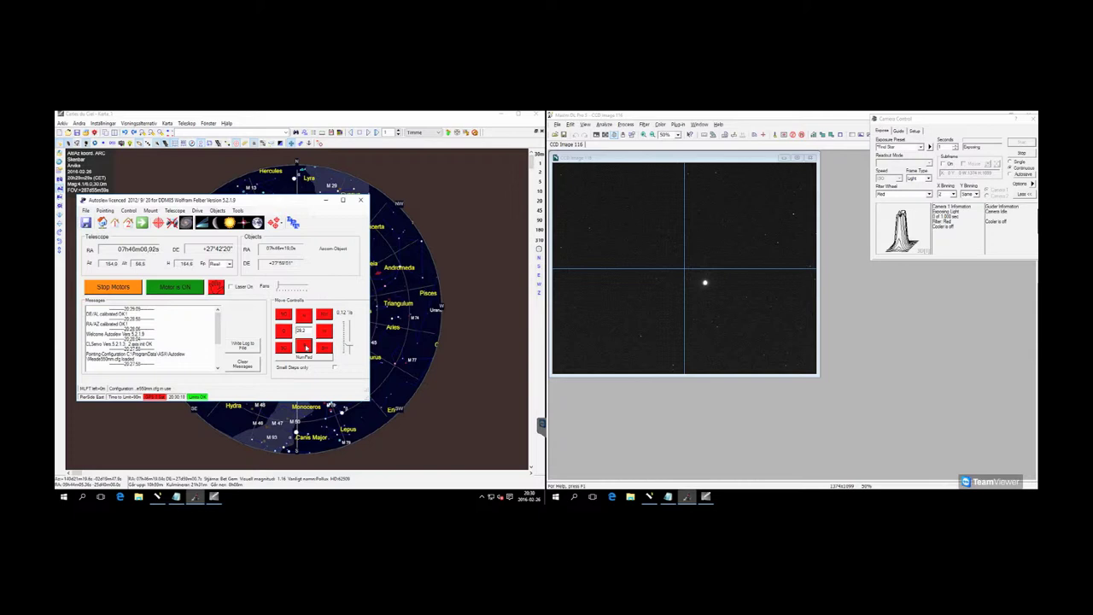
Centre the star exactly on the camera crosshair with further mount nudges, reducing the move rate to 0.06 °/s
left_click(325, 331)
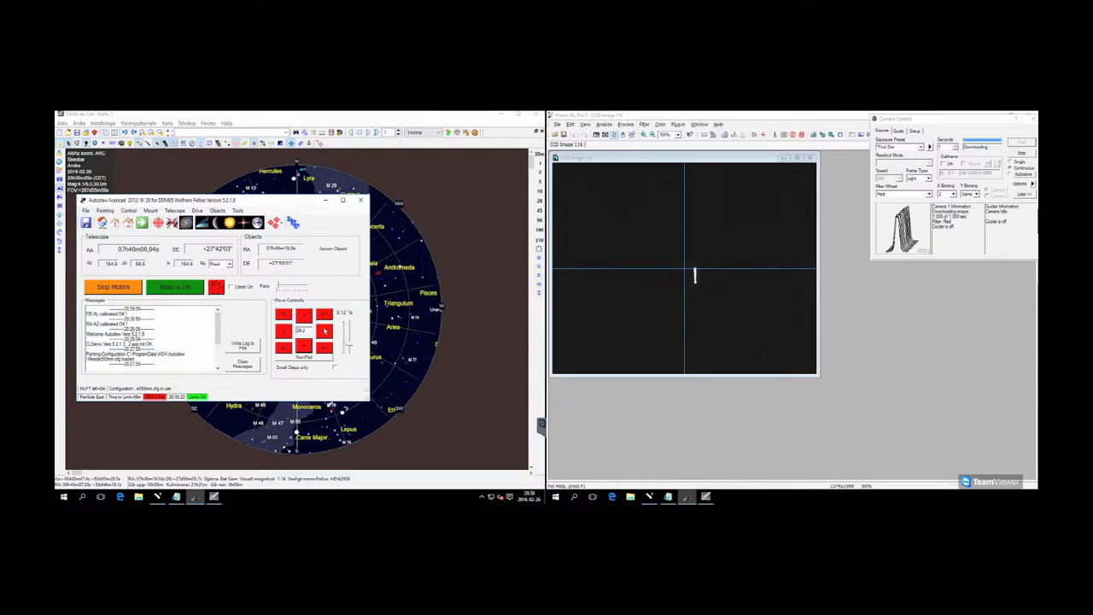
left_click(324, 332)
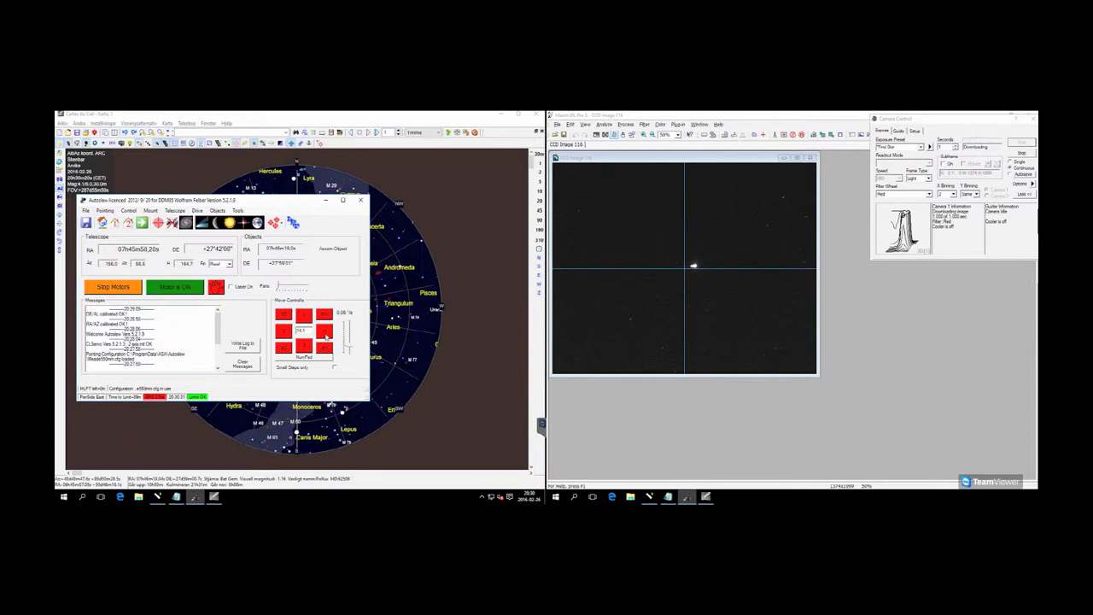
left_click(326, 337)
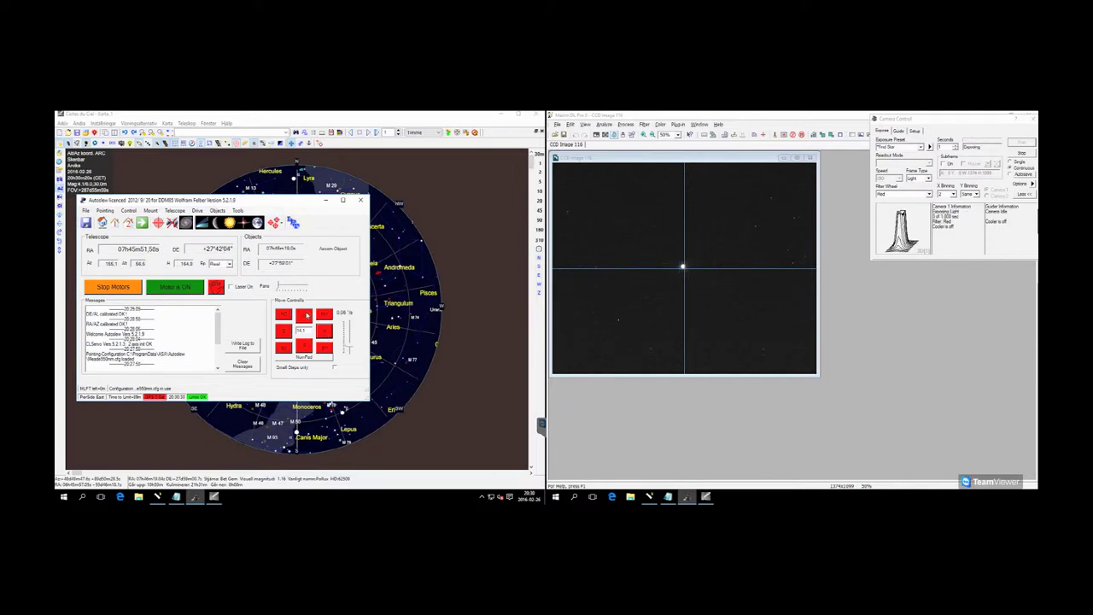
left_click(306, 316)
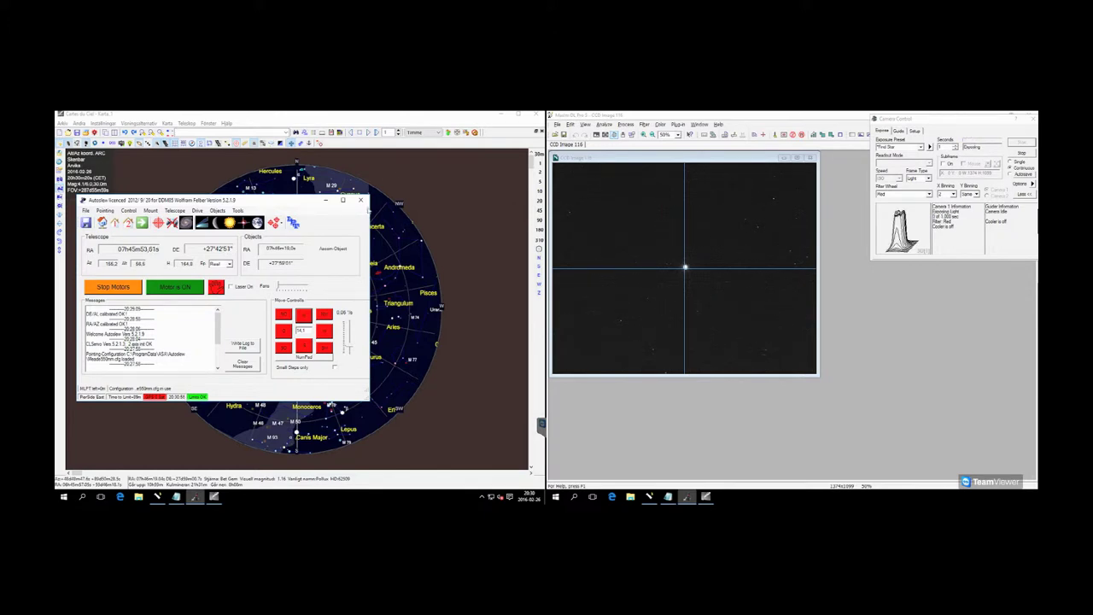
Sync the telescope on Bet Gem from Cartes du Ciel, confirm it, and check the coordinates in Autoslew
left_click(457, 133)
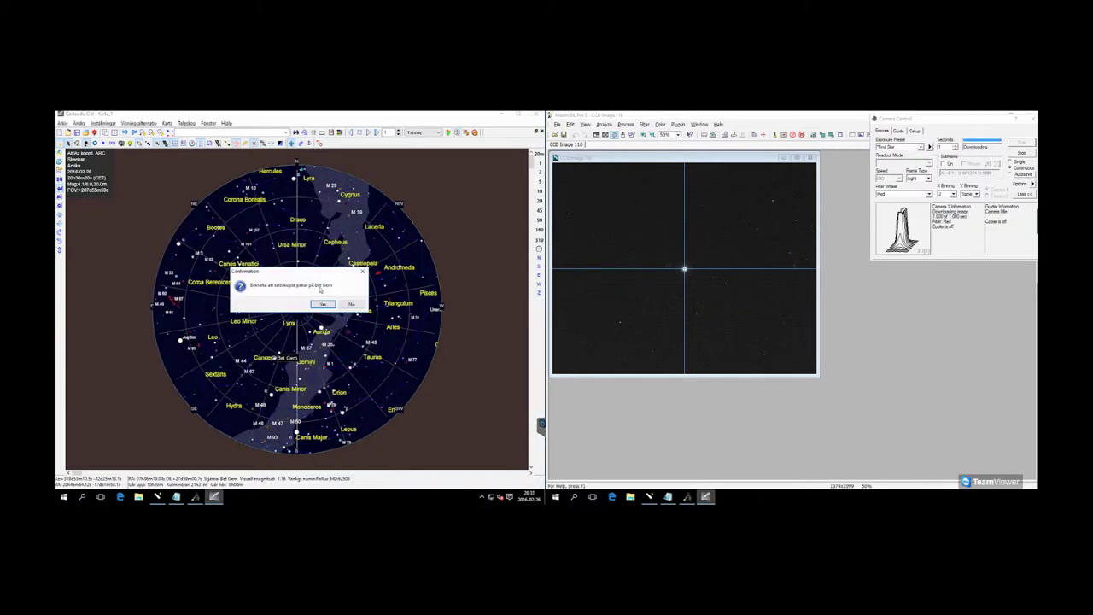
left_click(323, 304)
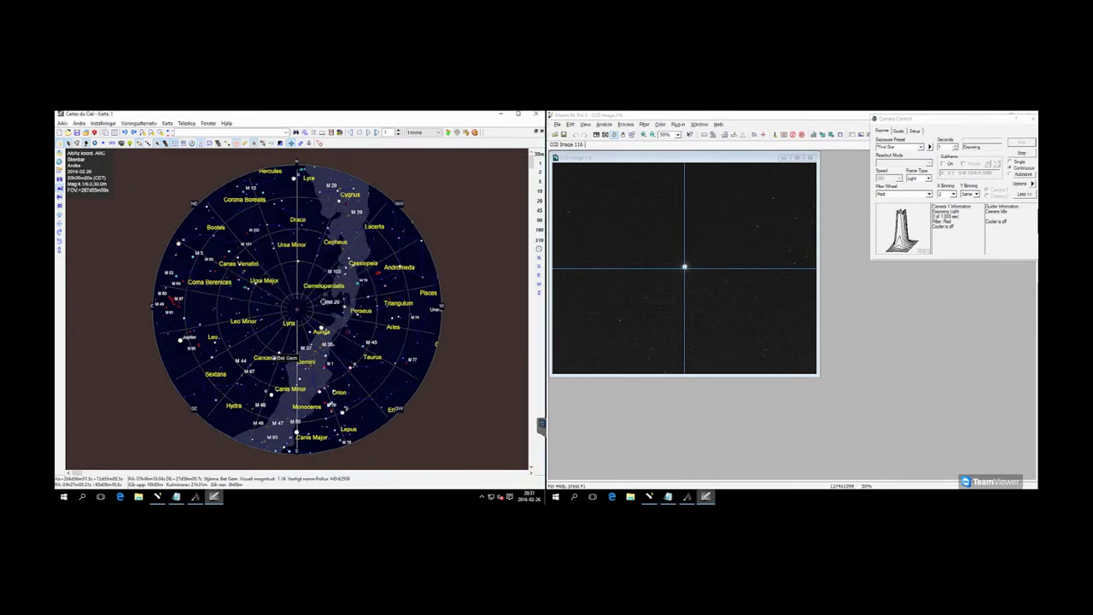
left_click(197, 496)
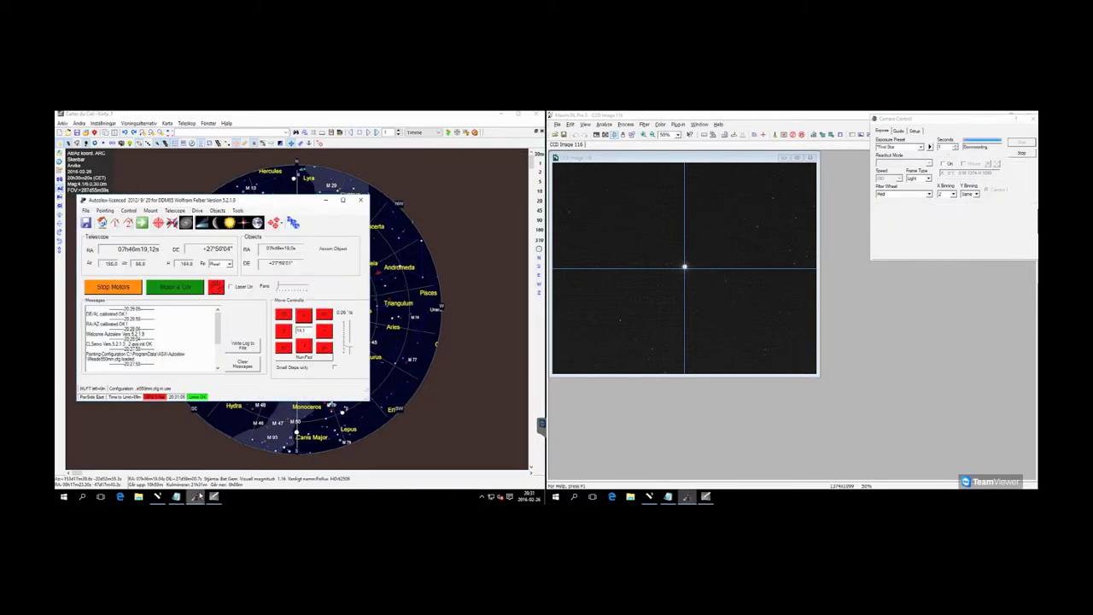
Consult the checklist, set a new home position for the mount in Autoslew and confirm the new home-reference offset
left_click(176, 496)
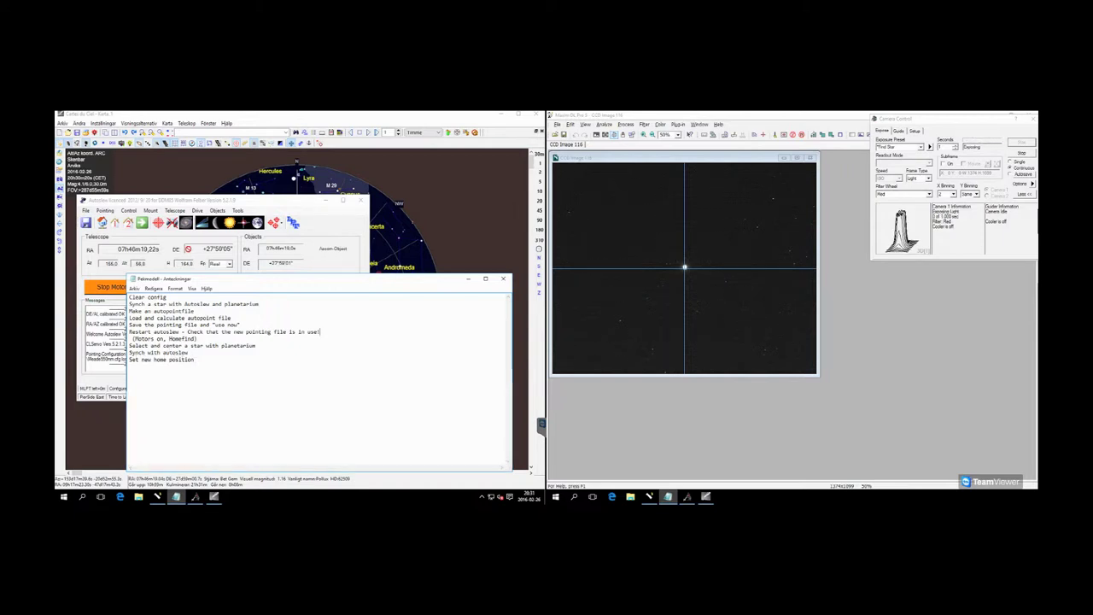
left_click(185, 202)
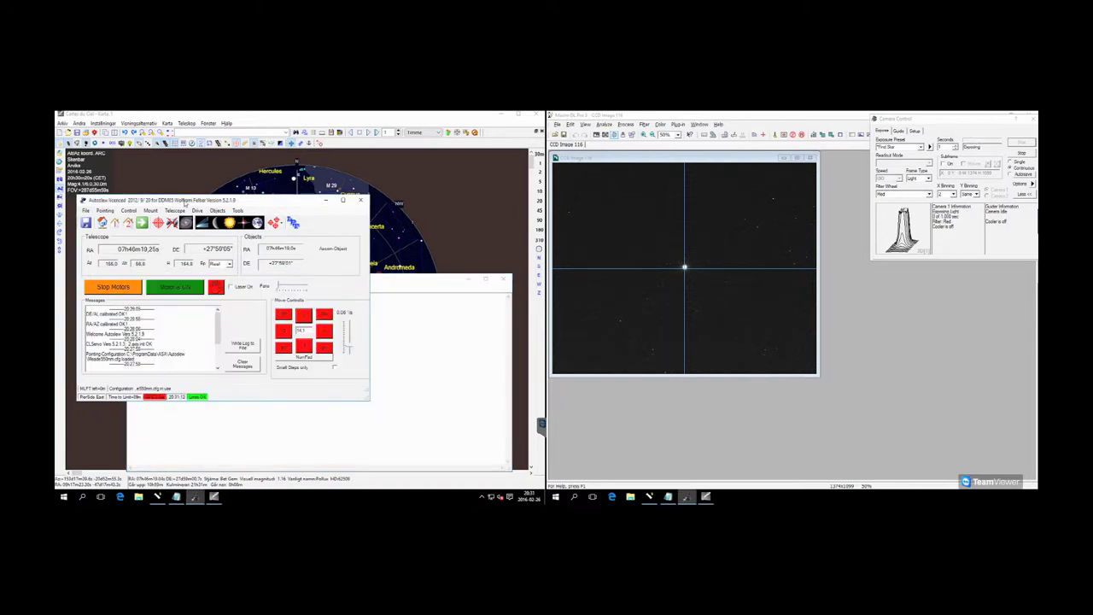
left_click(150, 210)
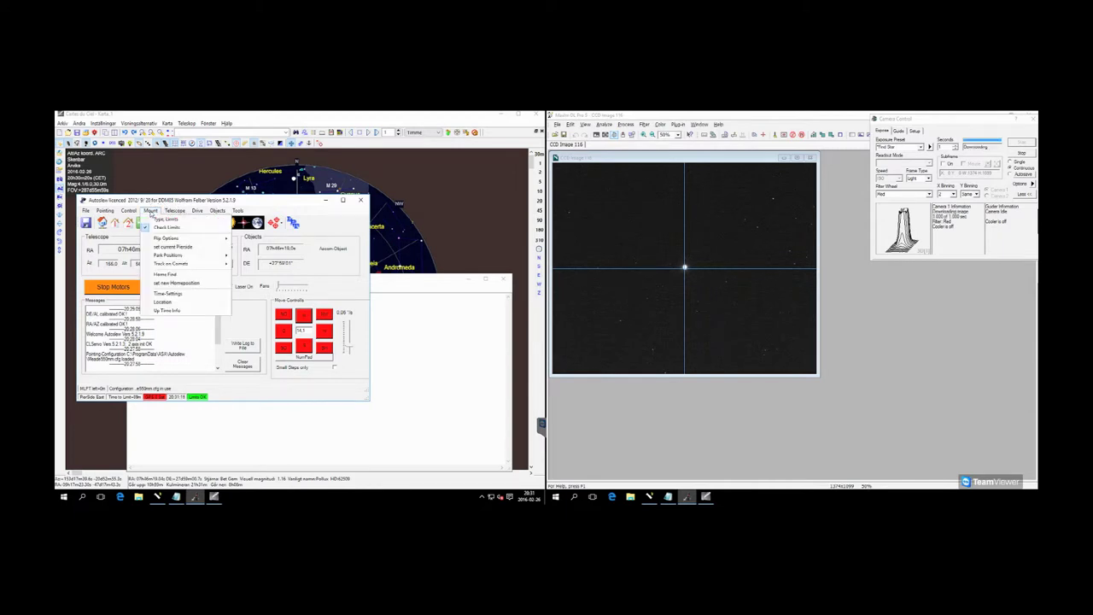
left_click(171, 283)
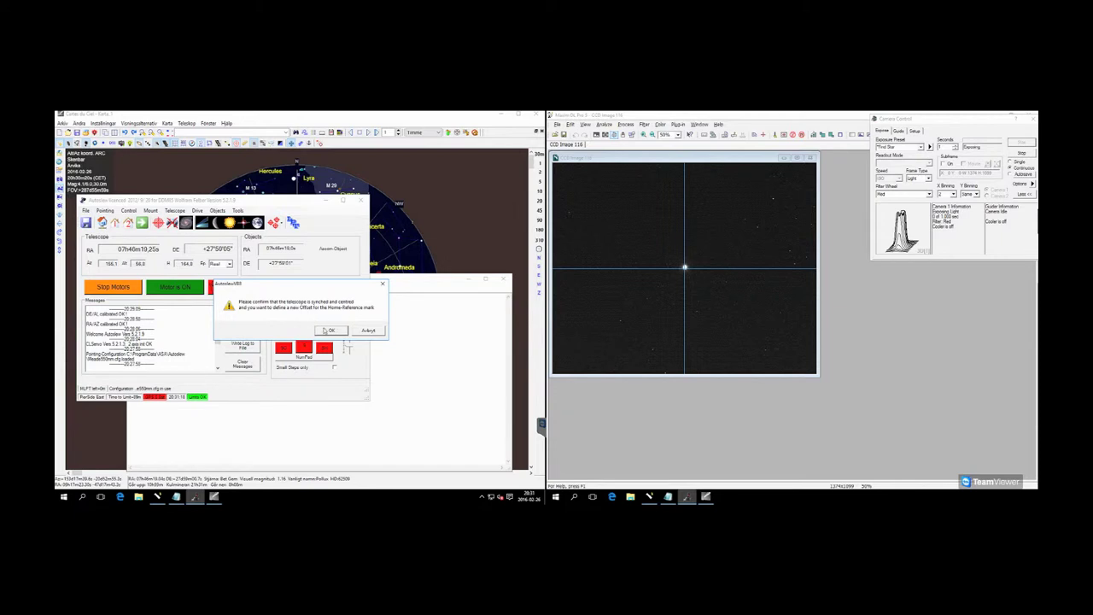
left_click(332, 331)
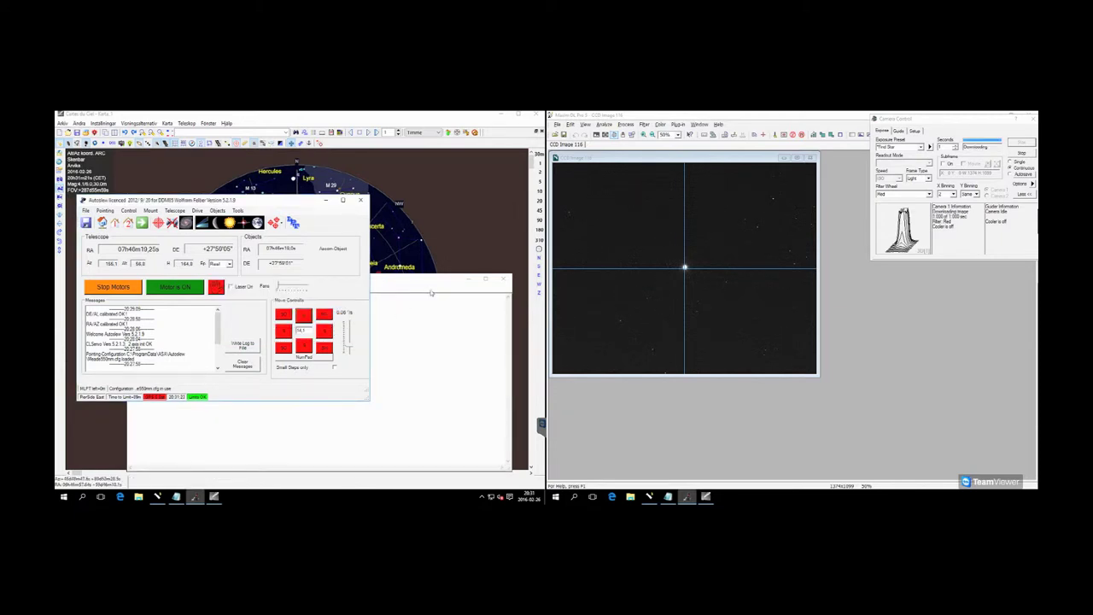
Switch to Cartes du Ciel, zoom in on the chart, select the nebula M 42 near Orion and slew the telescope to it
left_click(412, 121)
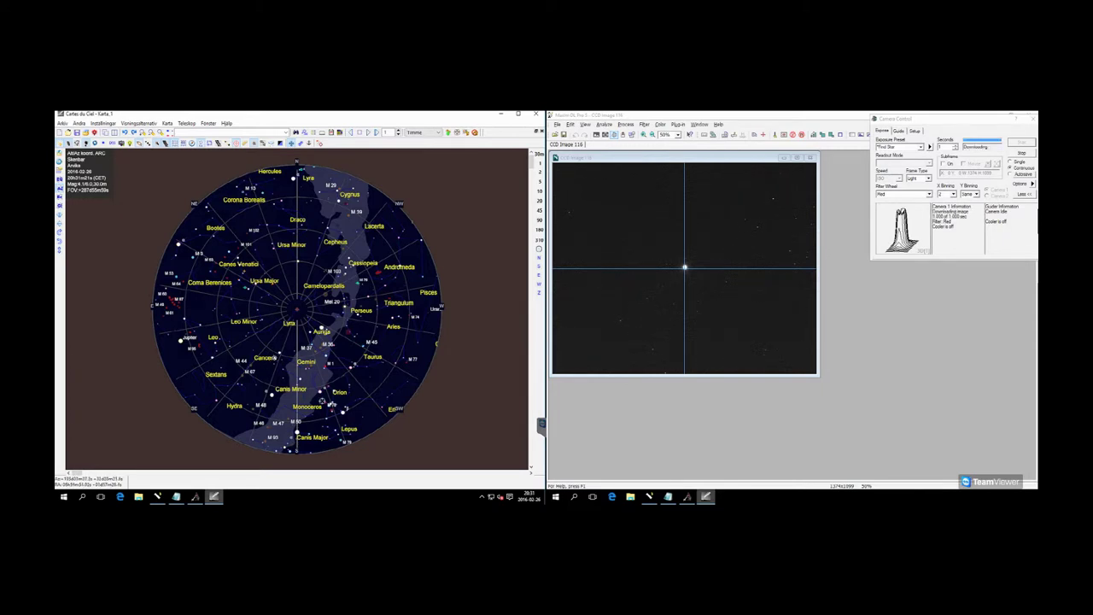
left_click(330, 403)
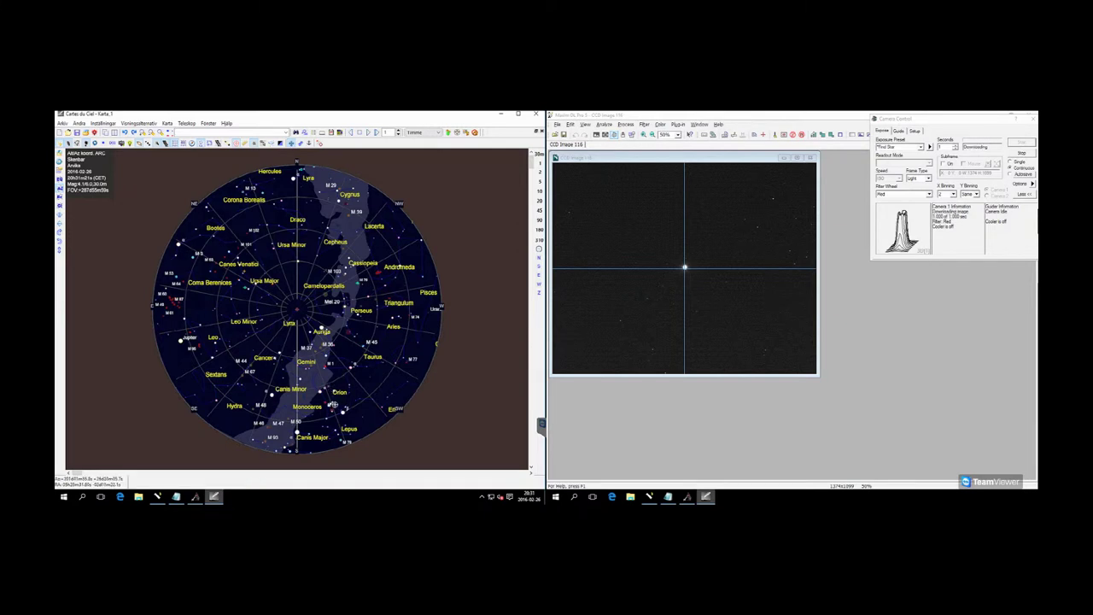
left_click(333, 404)
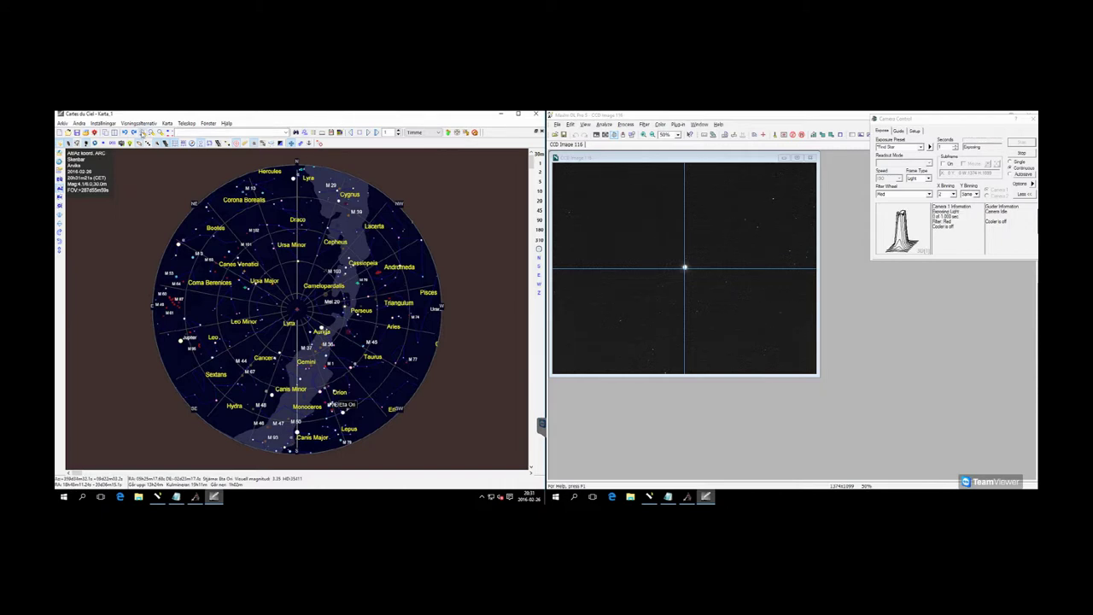
left_click(144, 132)
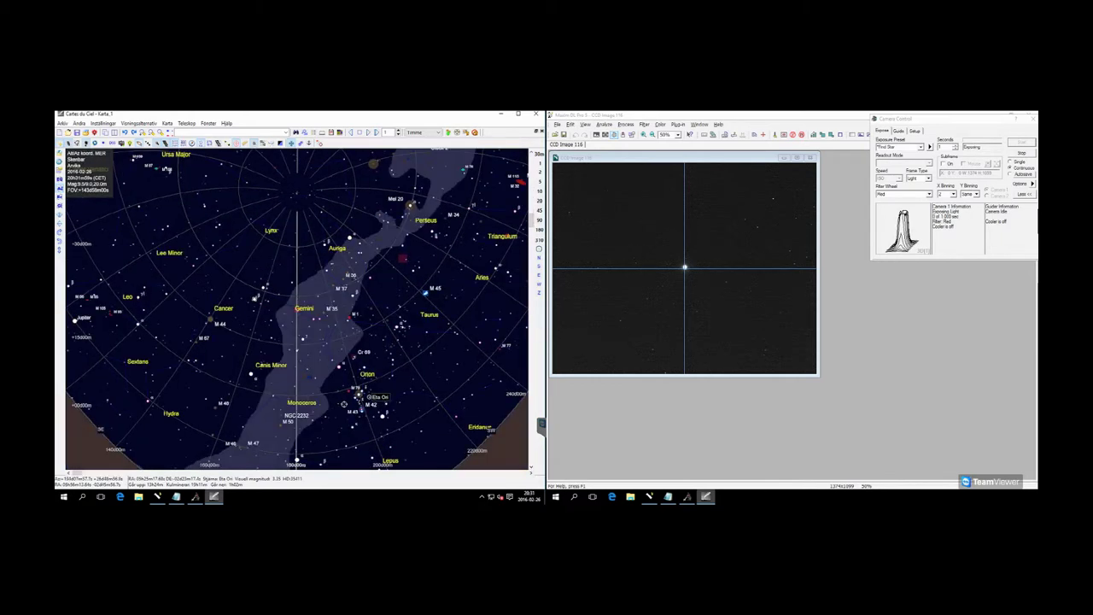
left_click(363, 409)
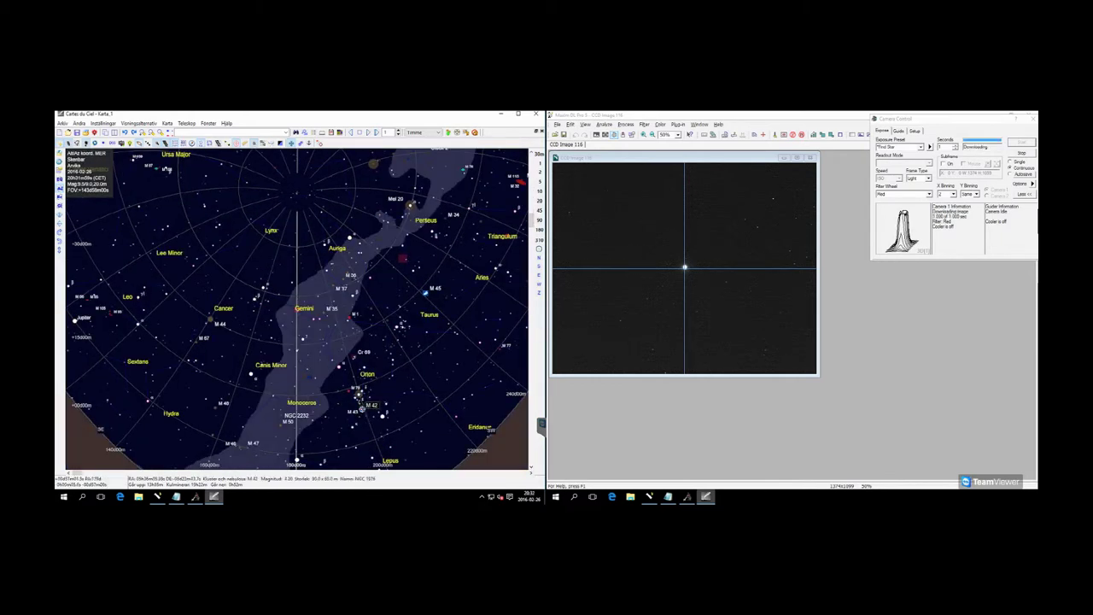
right_click(362, 409)
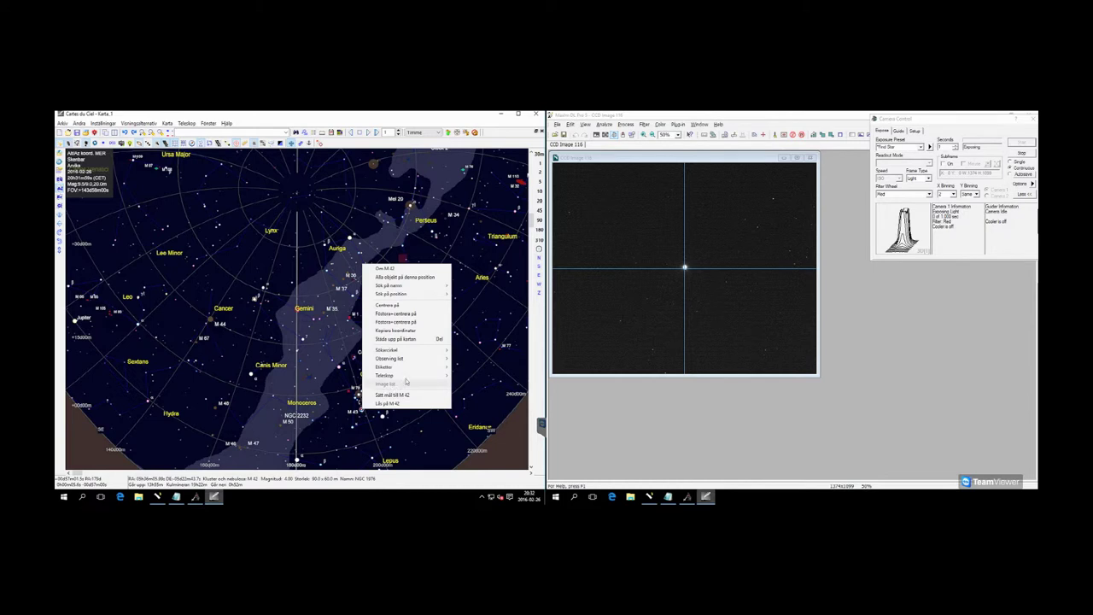
mouse_move(417, 378)
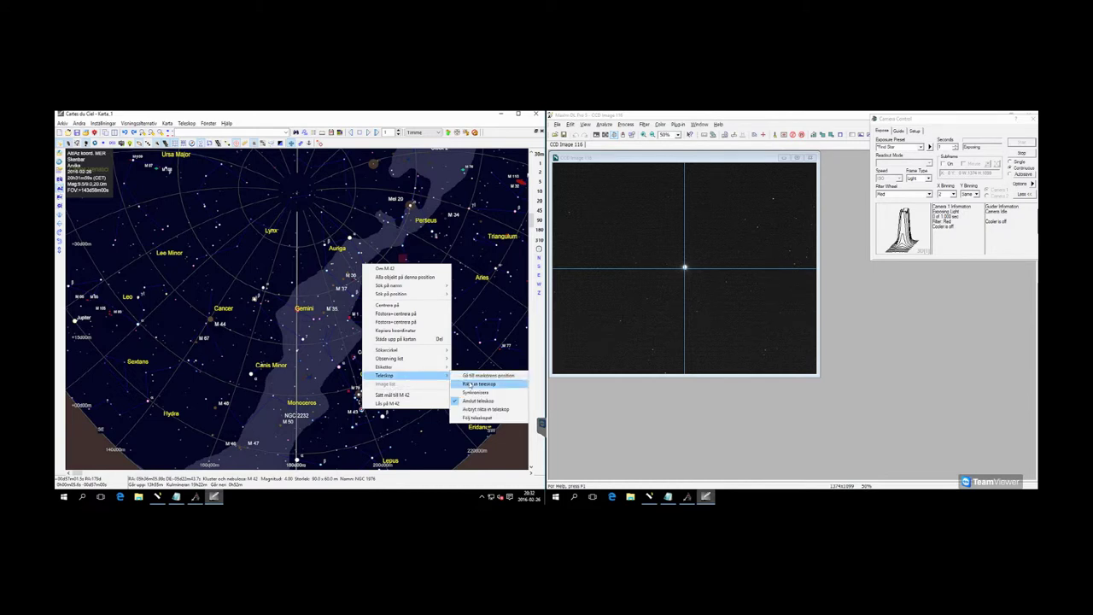
left_click(470, 376)
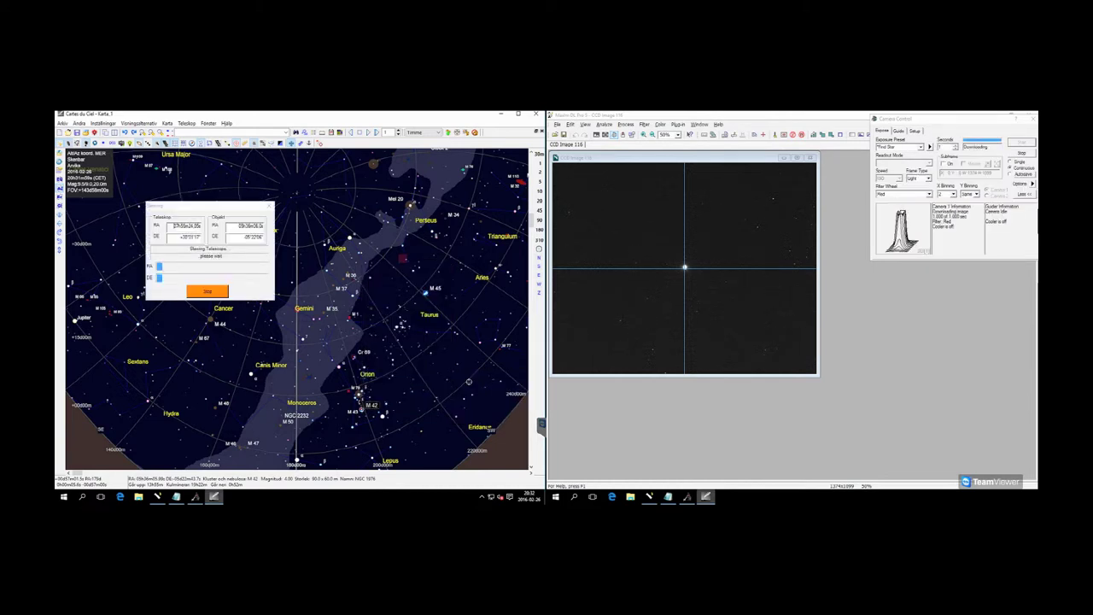
Stop the continuous exposures in MaxIm DL and take a single exposure of M 42
mouse_move(195, 497)
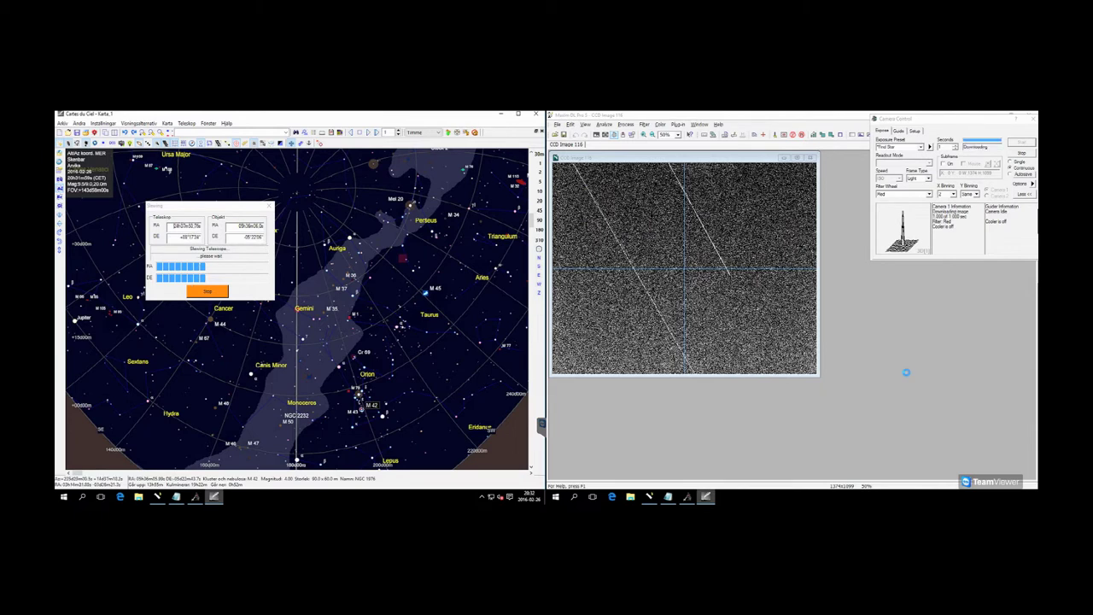
left_click(1018, 153)
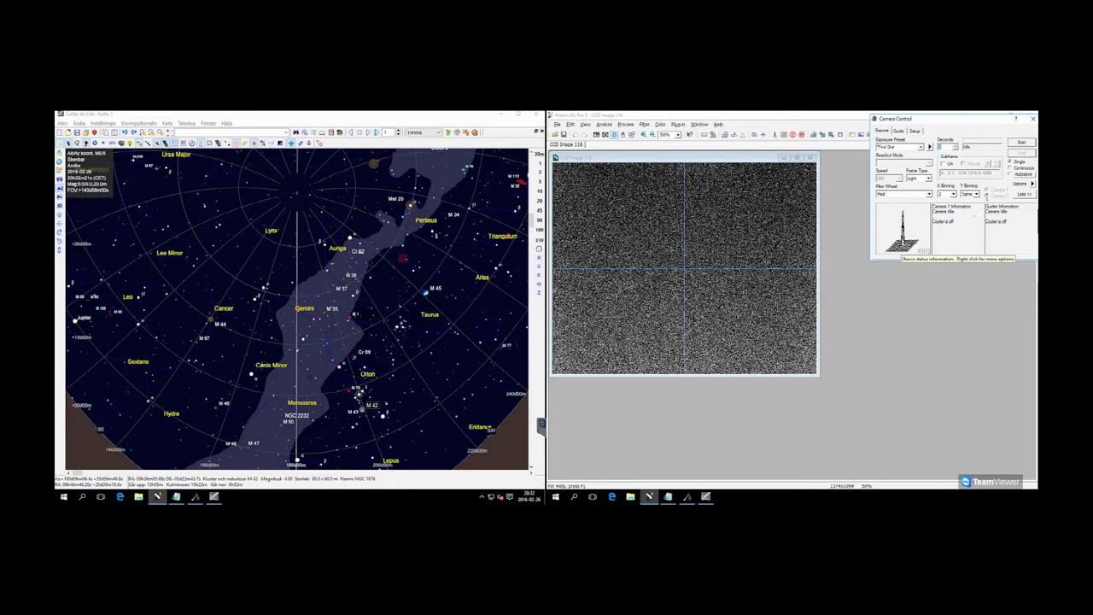
left_click(1022, 143)
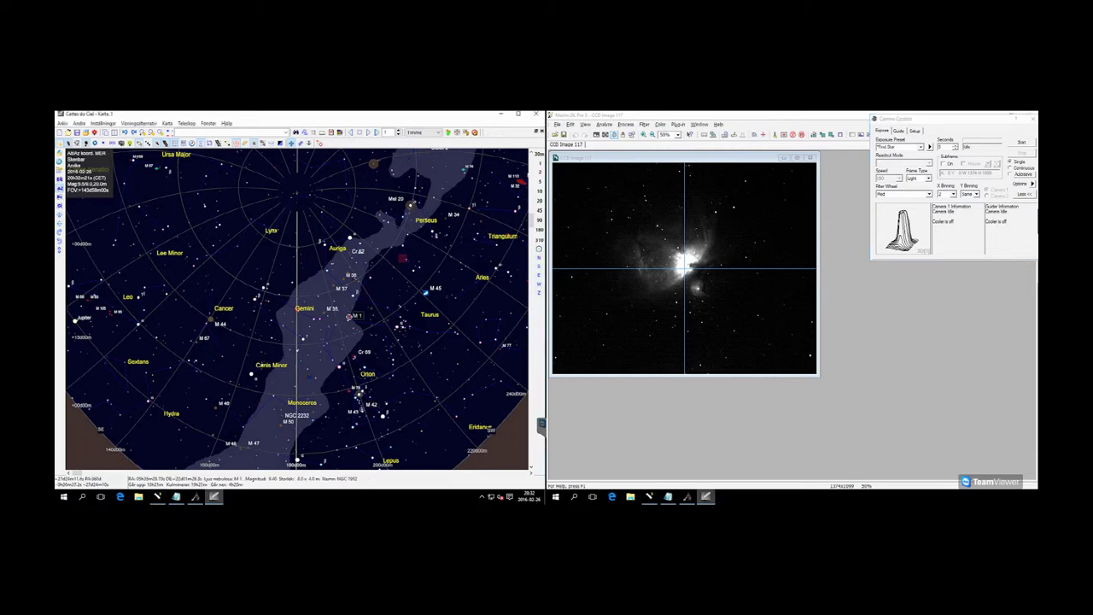
Slew the telescope to M 1 from Cartes du Ciel and start a single exposure of it in MaxIm DL
right_click(349, 317)
mouse_move(405, 433)
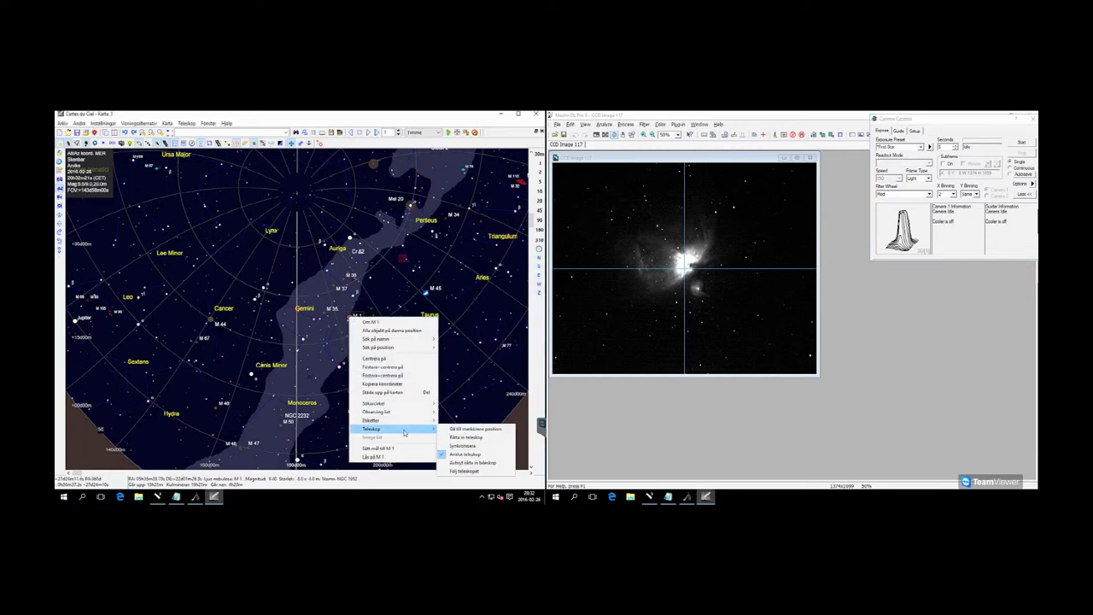
left_click(453, 435)
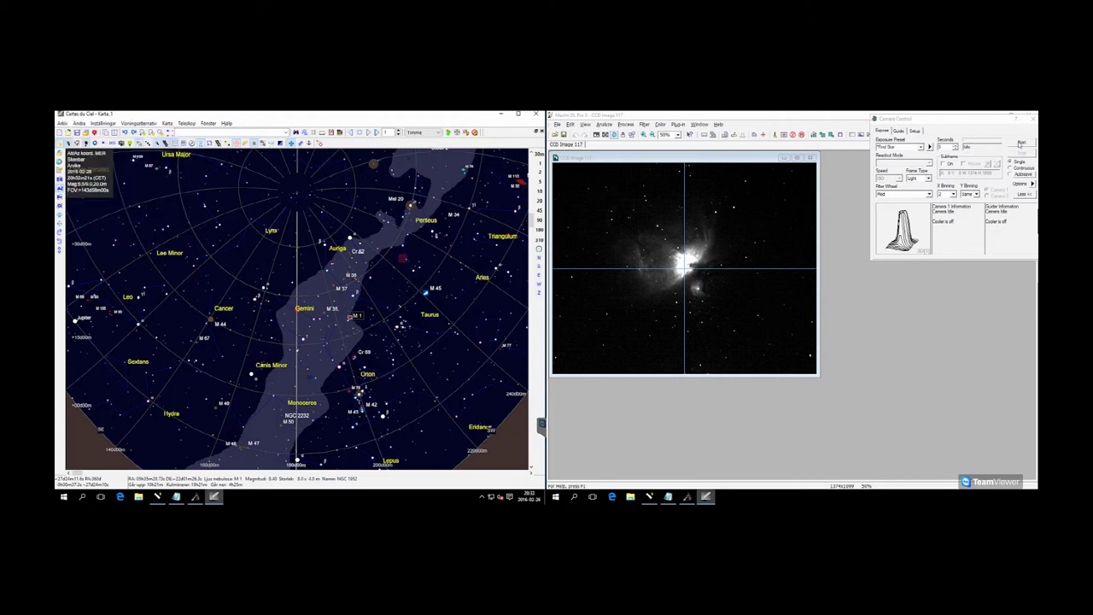
left_click(1021, 144)
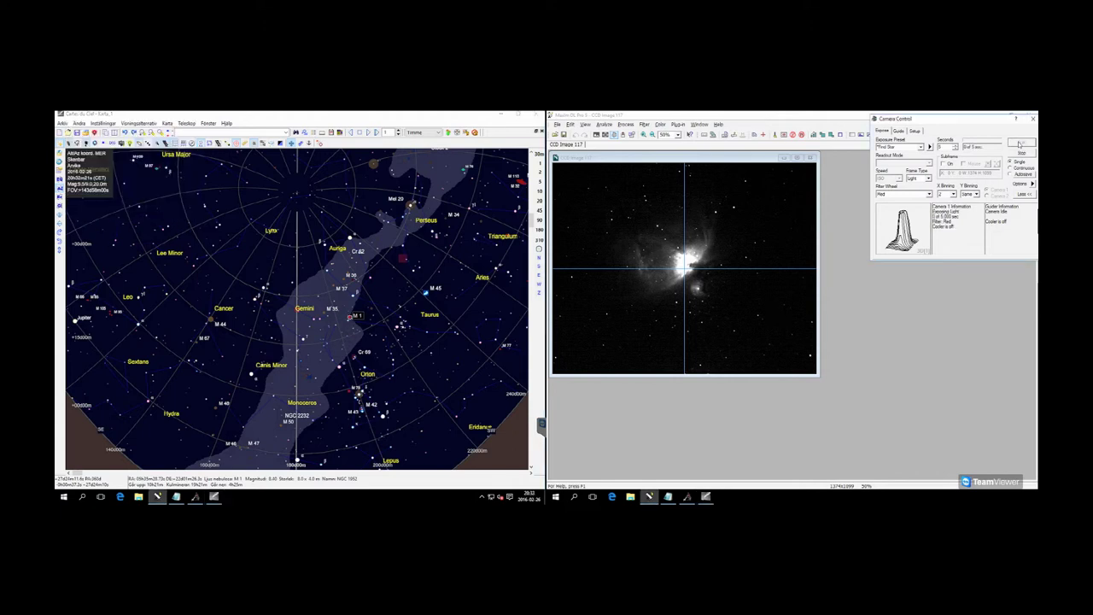